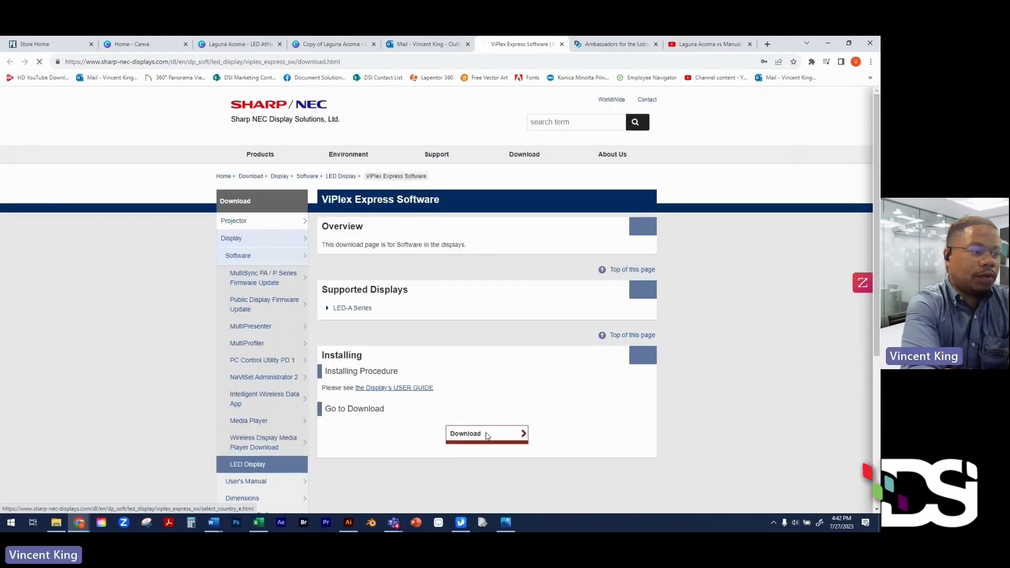
- Start the ViPlex Express software download and select U.S.A. as the nationality
{"action": "left_click", "coordinate": [486, 434]}
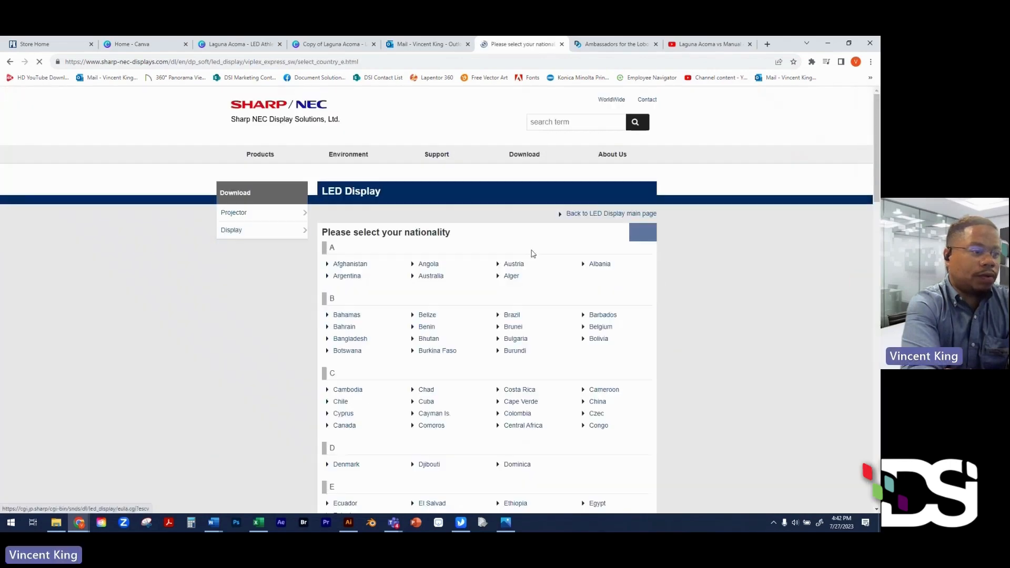
{"action": "scroll", "coordinate": [428, 242], "scroll_direction": "down", "scroll_amount": 10}
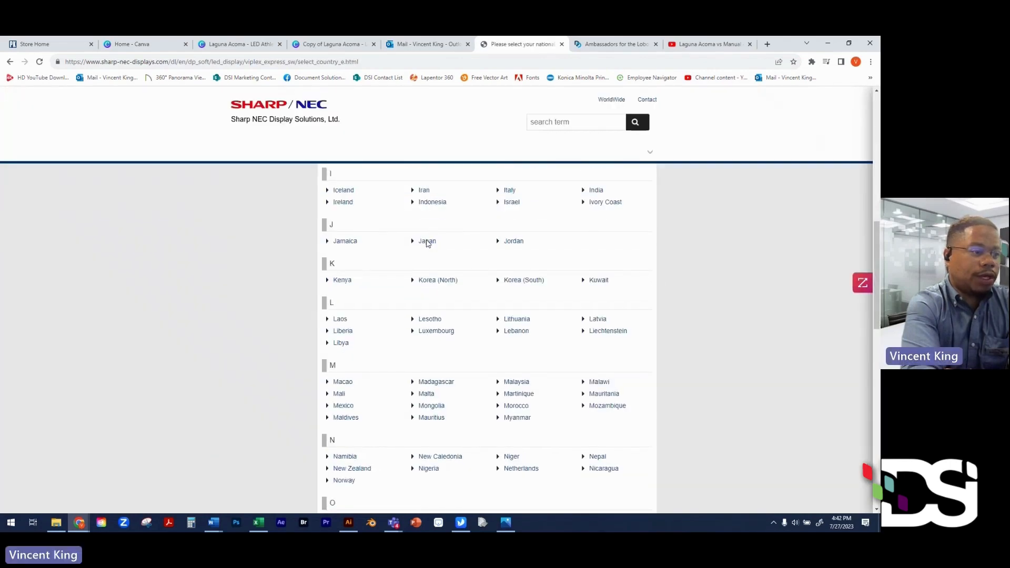
{"action": "scroll", "coordinate": [428, 243], "scroll_direction": "down", "scroll_amount": 15}
{"action": "scroll", "coordinate": [428, 243], "scroll_direction": "up", "scroll_amount": 2}
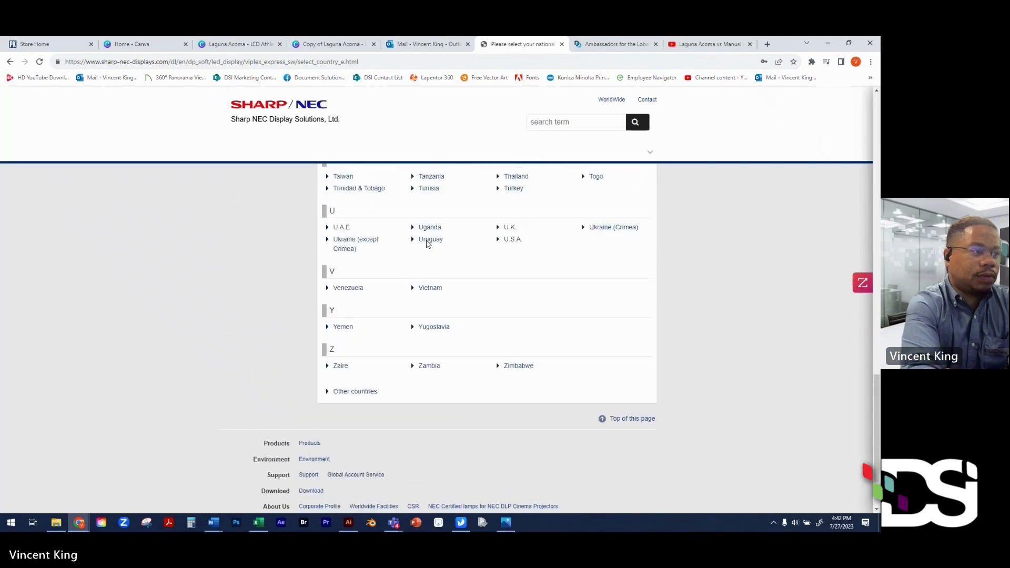
{"action": "left_click", "coordinate": [514, 240]}
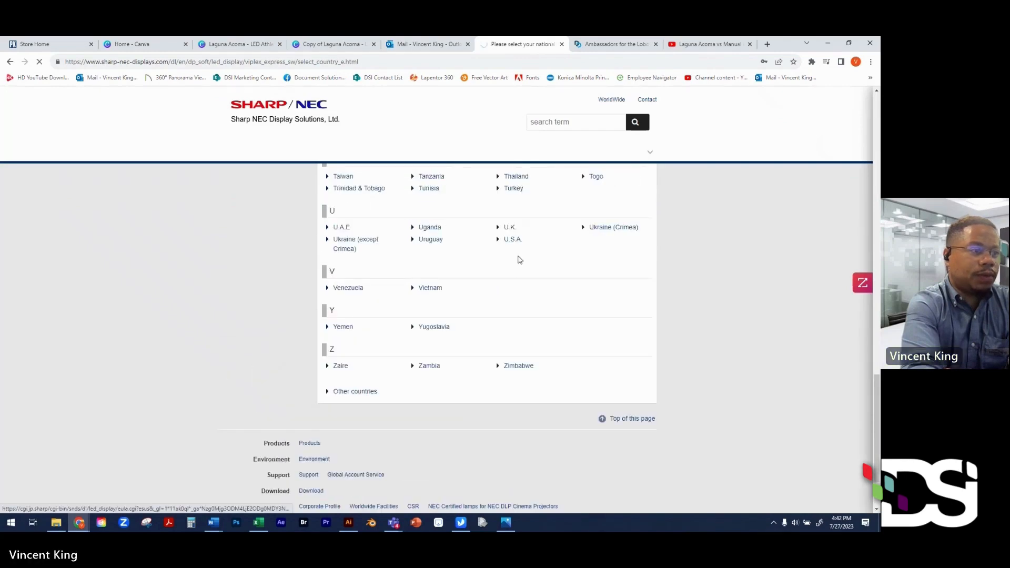
- Accept the software license agreement and agree to the U.S. export regulation terms
{"action": "scroll", "coordinate": [518, 258], "scroll_direction": "down", "scroll_amount": 15}
{"action": "scroll", "coordinate": [521, 260], "scroll_direction": "down", "scroll_amount": 1}
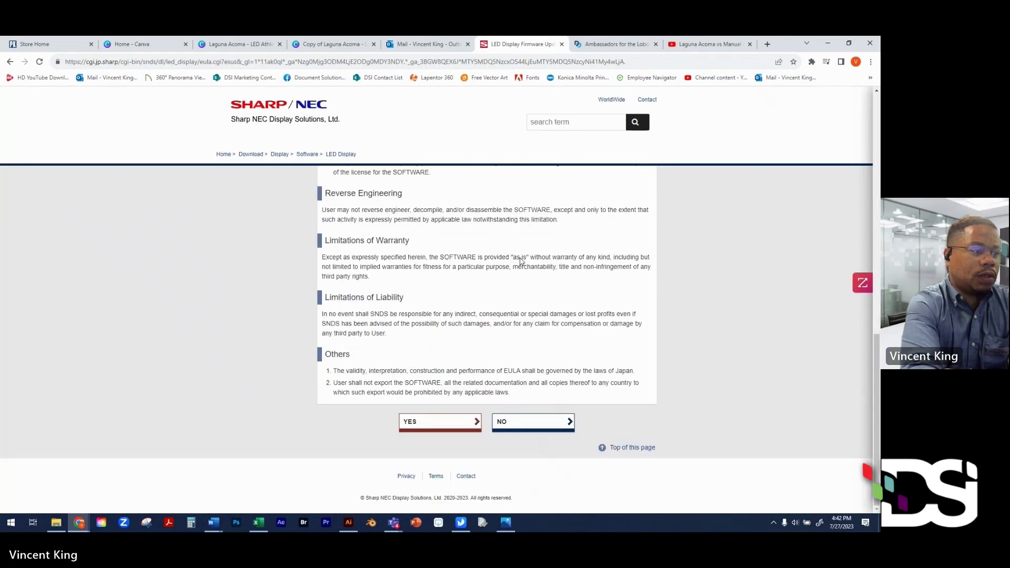
{"action": "left_click", "coordinate": [455, 425]}
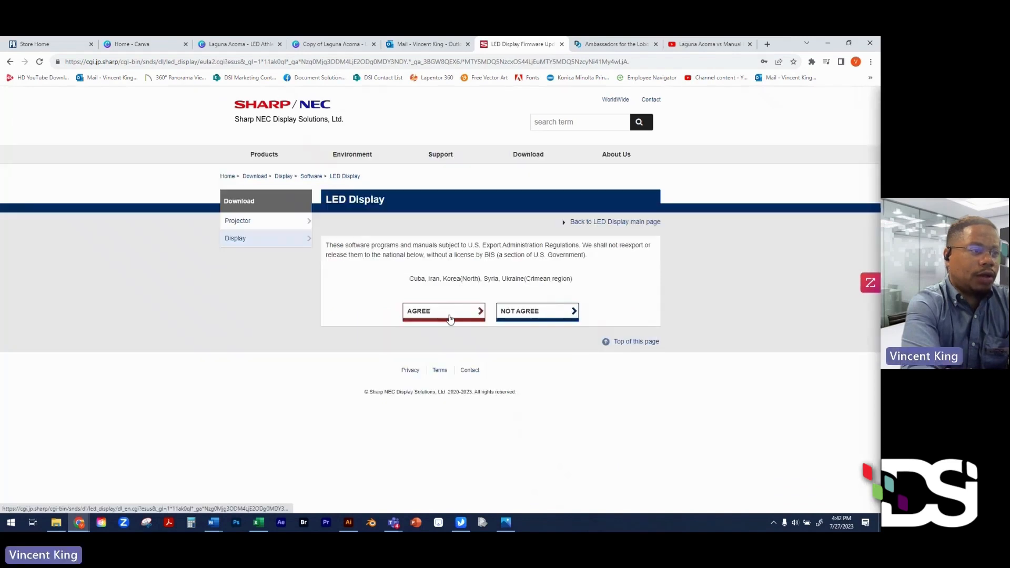
{"action": "left_click", "coordinate": [450, 318]}
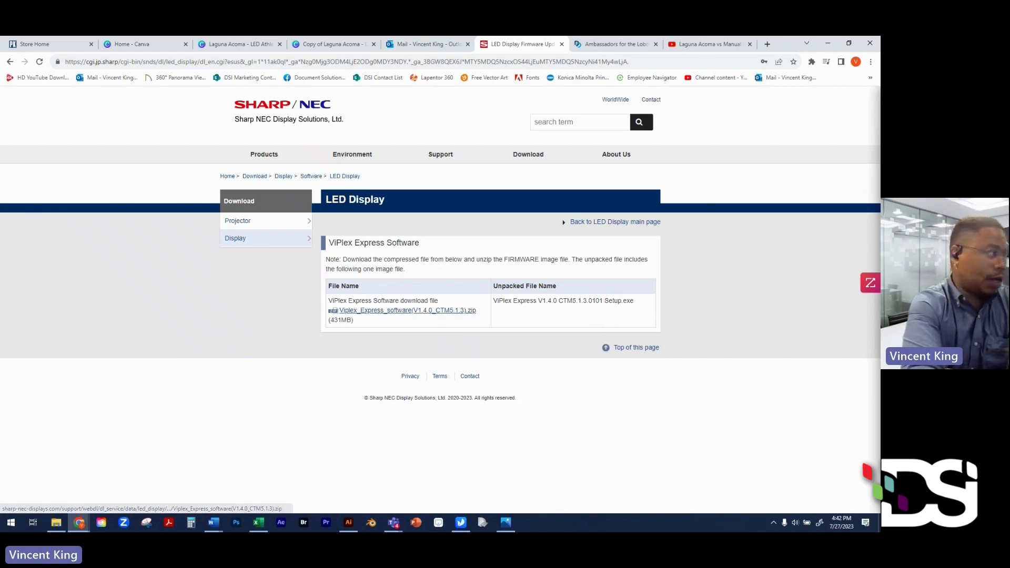
- Switch to ViPlex Express, log out of the listed Taurus terminal and log back in to it
{"action": "left_click", "coordinate": [460, 524]}
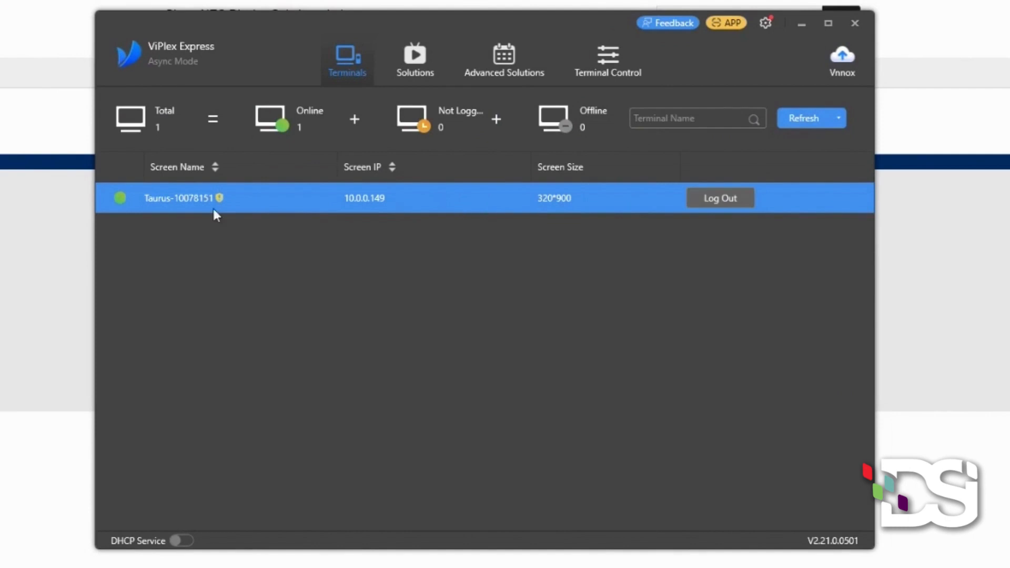
{"action": "left_click", "coordinate": [724, 200]}
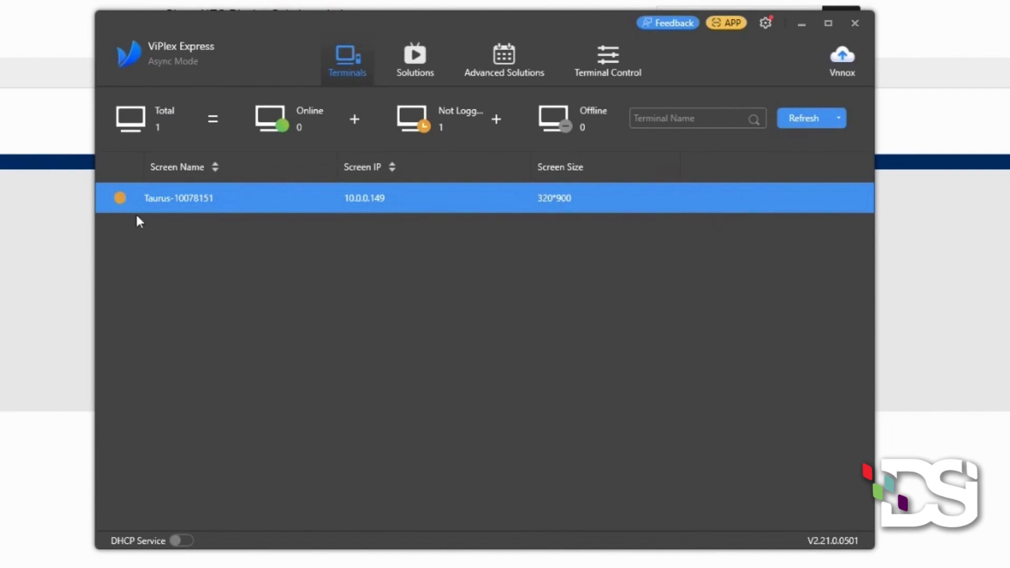
{"action": "mouse_move", "coordinate": [120, 189]}
{"action": "left_click", "coordinate": [713, 201]}
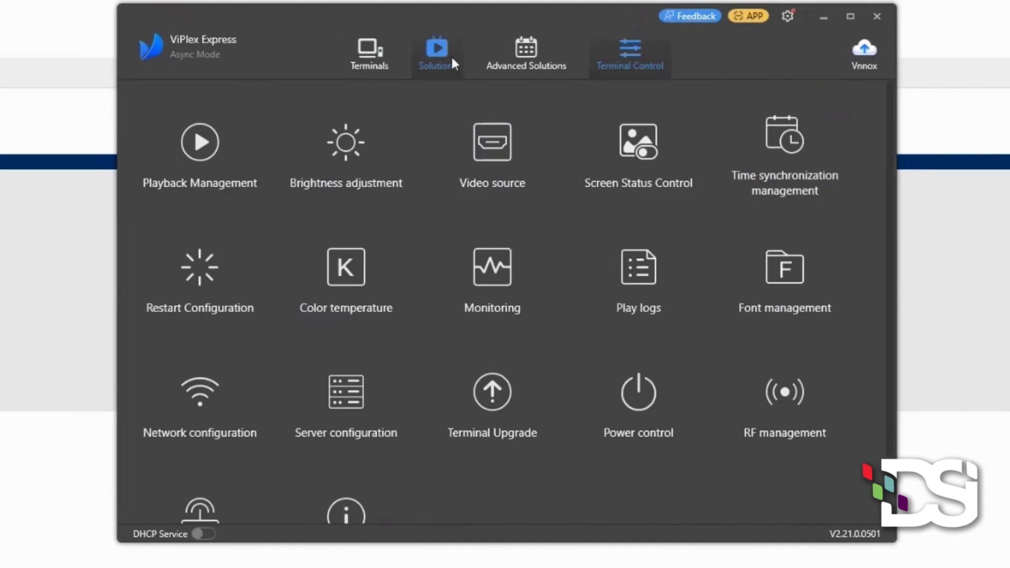
- Look through the existing solutions and create a new regular-screen solution named Demo2
{"action": "left_click", "coordinate": [438, 52]}
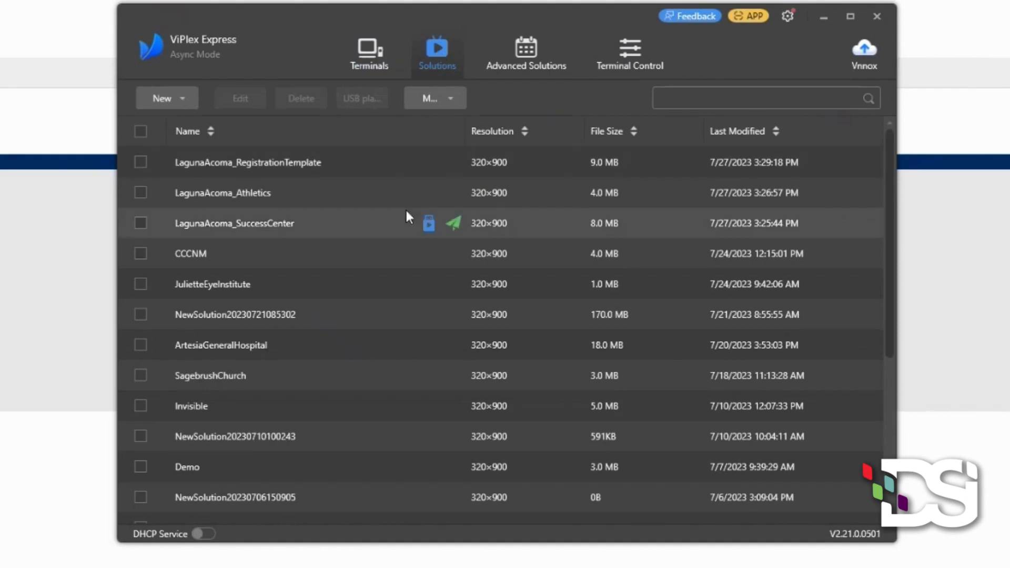
{"action": "scroll", "coordinate": [400, 237], "scroll_direction": "down", "scroll_amount": 5}
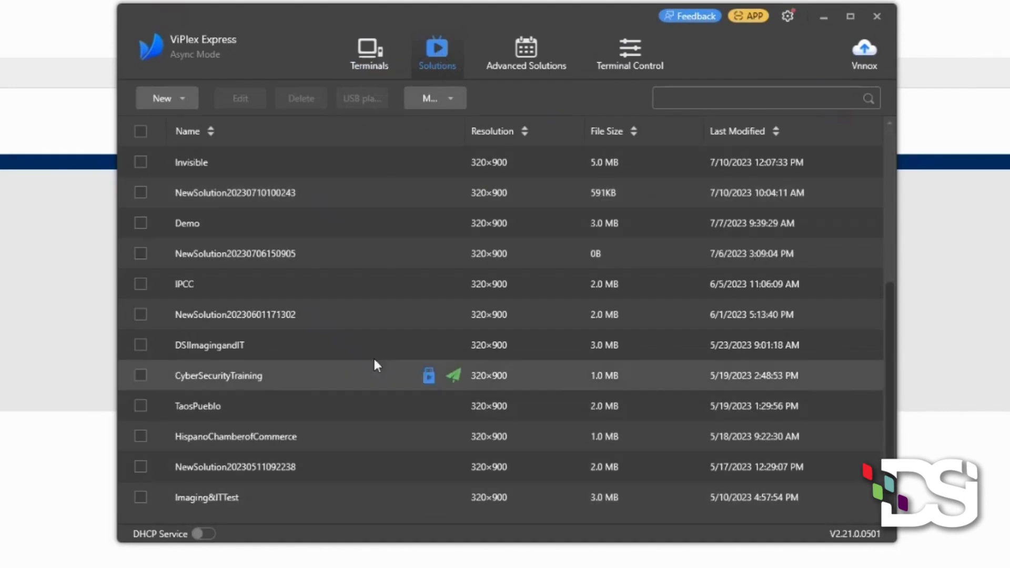
{"action": "scroll", "coordinate": [376, 315], "scroll_direction": "up", "scroll_amount": 5}
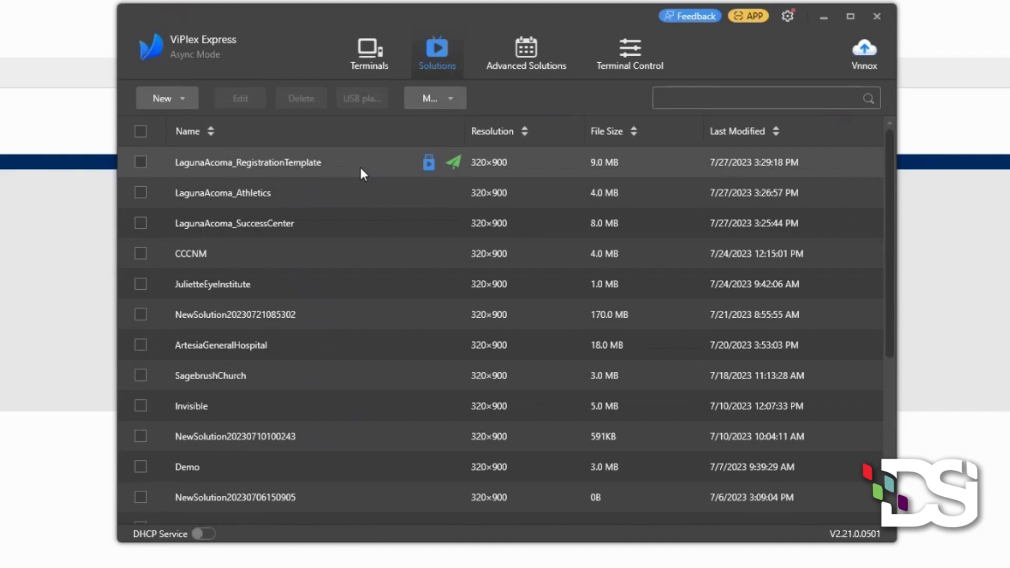
{"action": "left_click", "coordinate": [187, 100]}
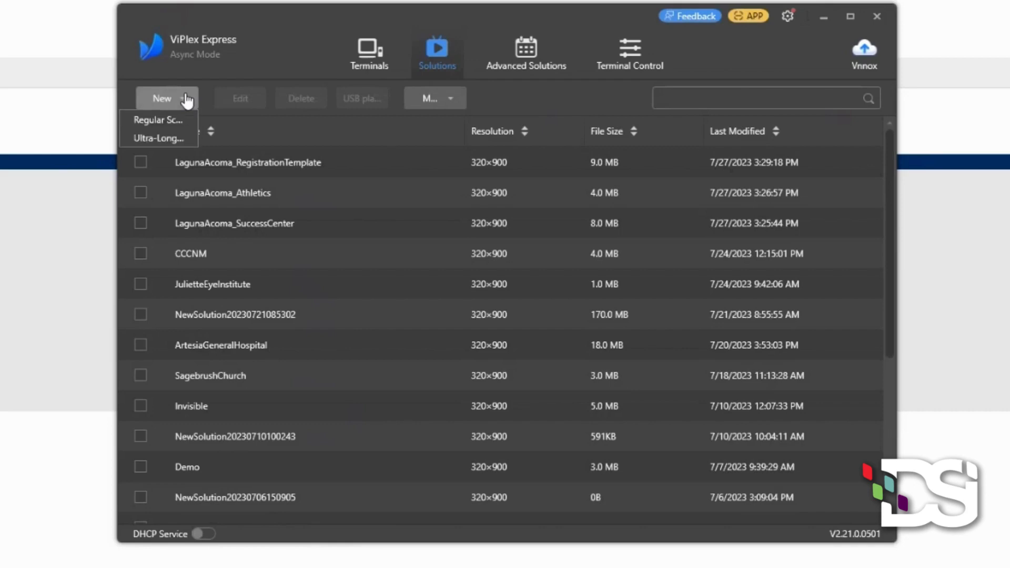
{"action": "left_click", "coordinate": [172, 124]}
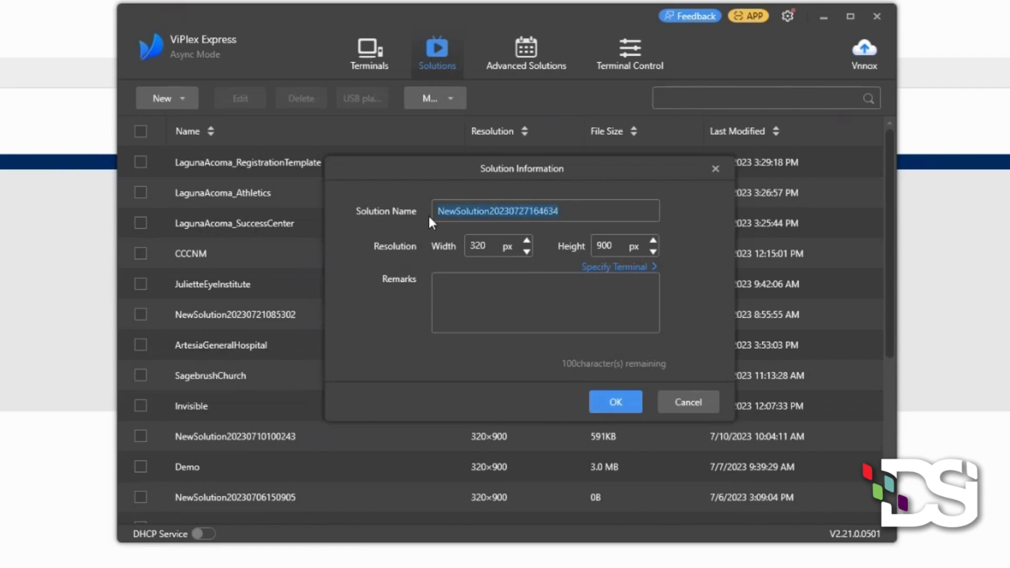
{"action": "type", "text": "Demo2"}
{"action": "key", "text": "Return"}
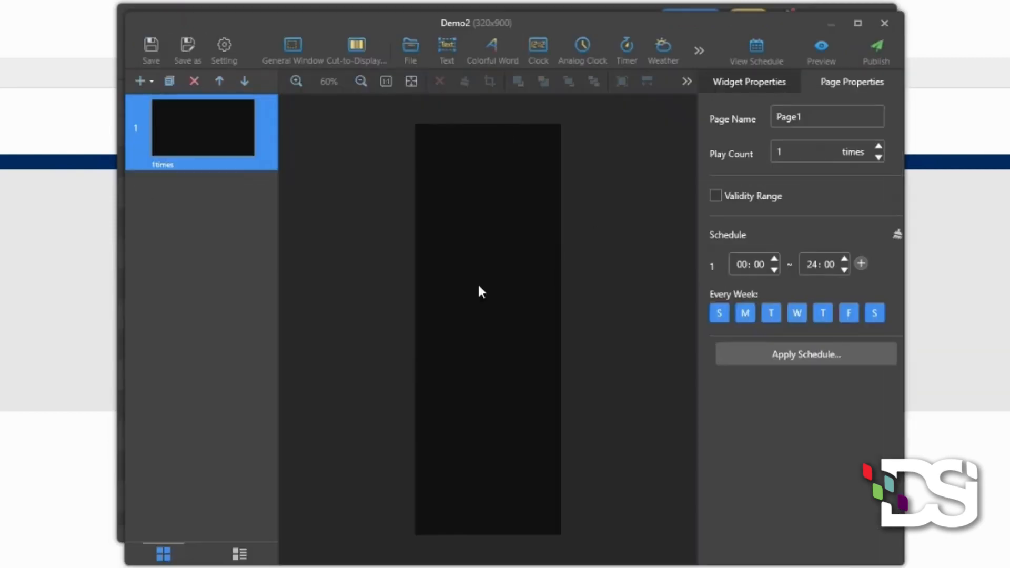
- Add the media file "Laguna Acoma - LED Registration BLANK TEMPLATE" to the Demo2 page
{"action": "left_click", "coordinate": [412, 46]}
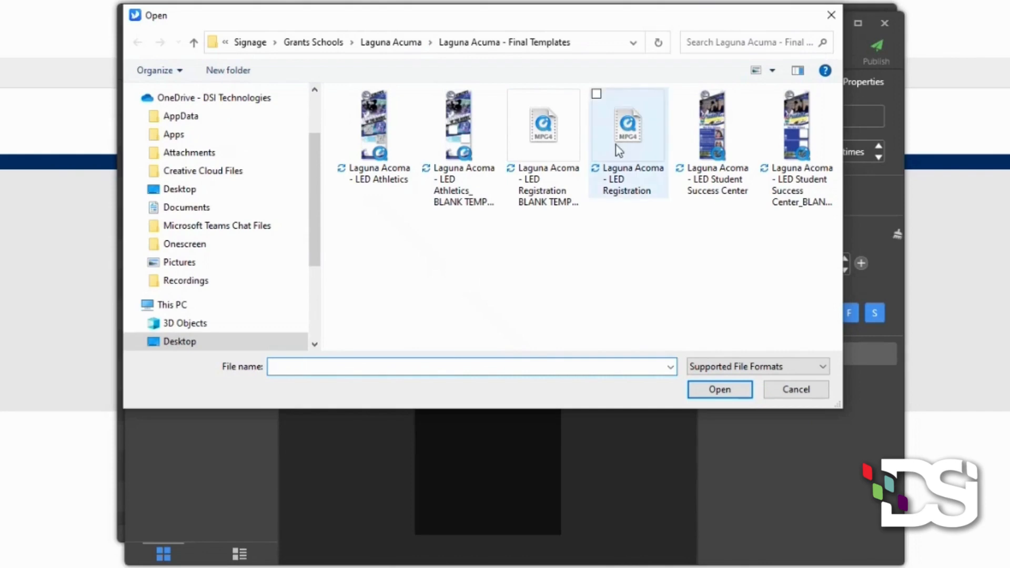
{"action": "left_click", "coordinate": [638, 119]}
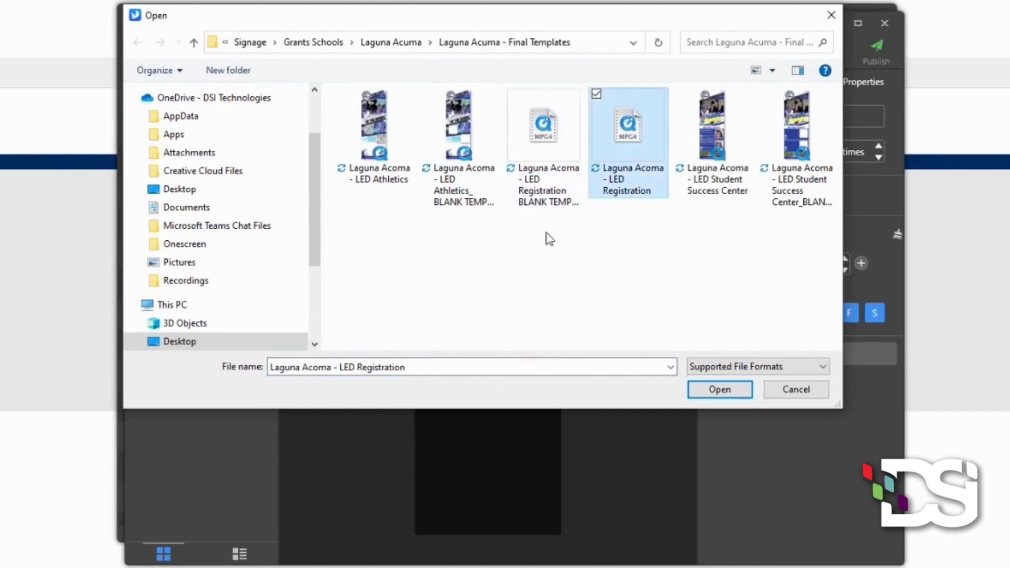
{"action": "left_click", "coordinate": [528, 206]}
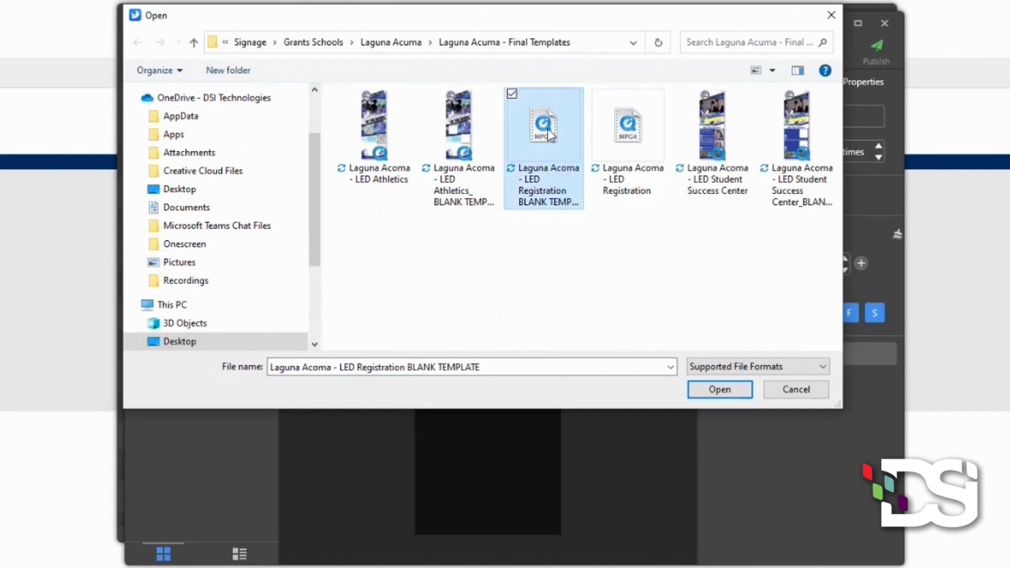
{"action": "left_click", "coordinate": [721, 388]}
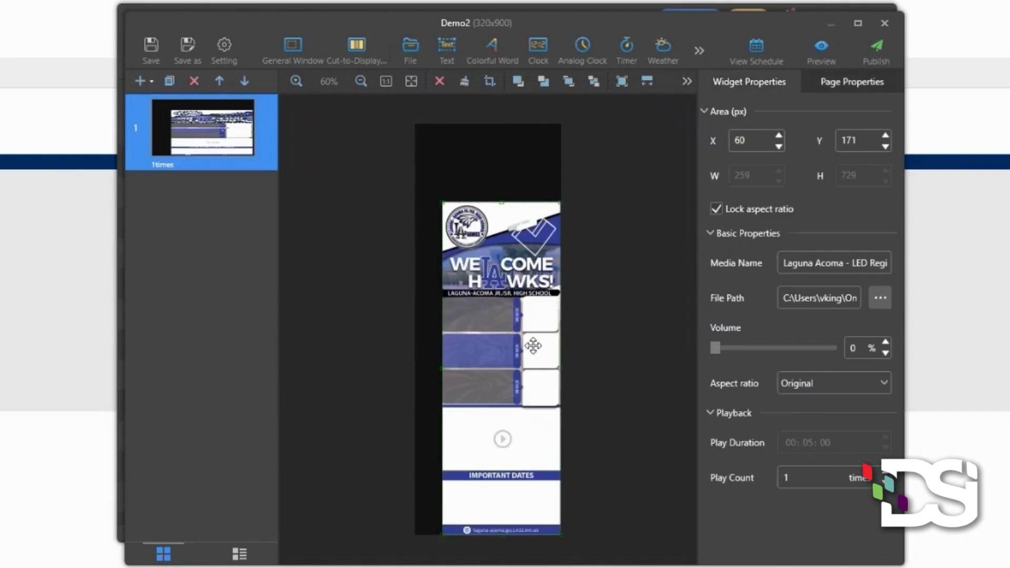
- Position the registration template at X 0 and Y 0 on the page
{"action": "left_click_drag", "start_coordinate": [533, 346], "coordinate": [505, 314]}
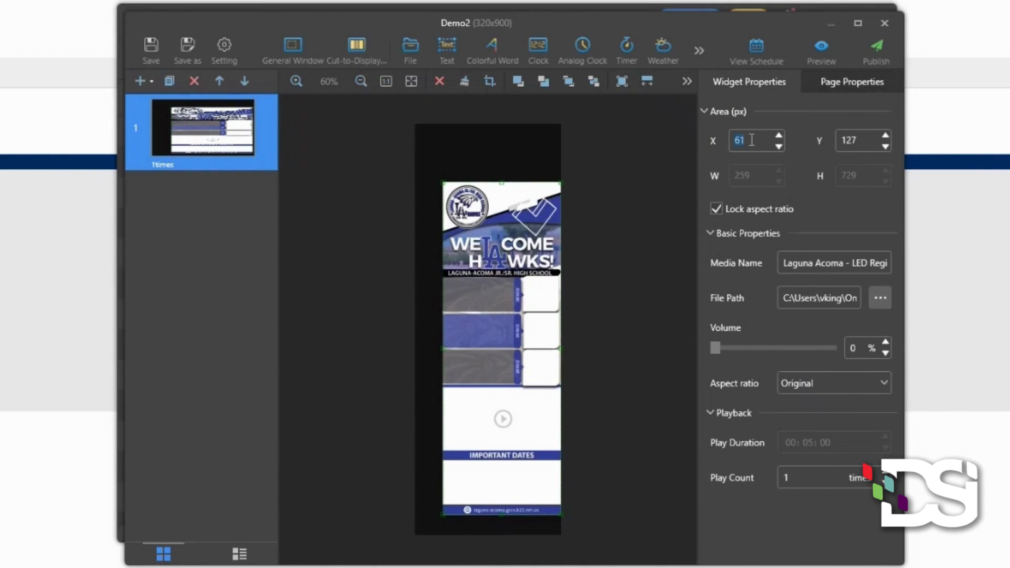
{"action": "type", "text": "0"}
{"action": "key", "text": "Return"}
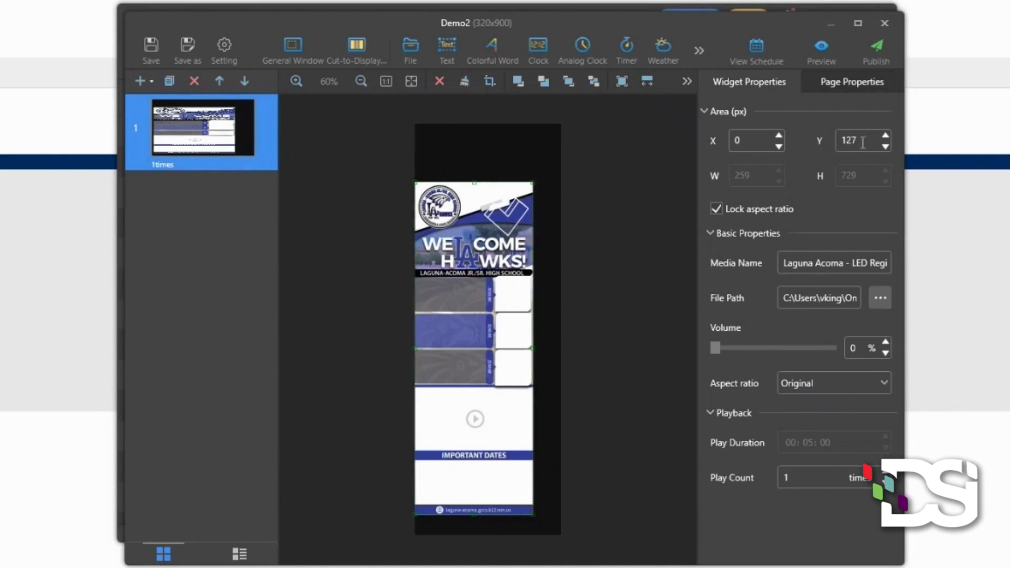
{"action": "type", "text": "0"}
{"action": "key", "text": "Return"}
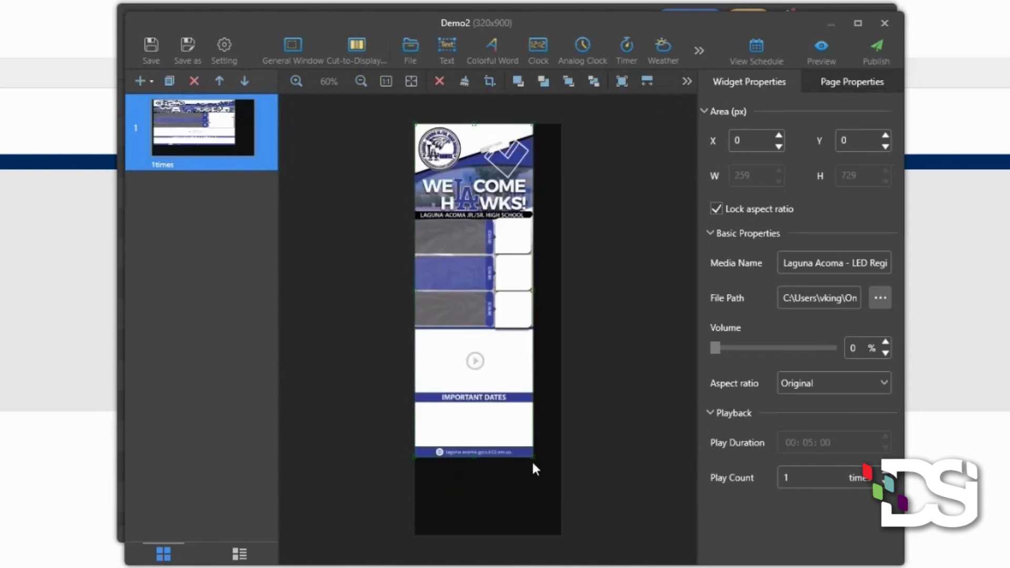
- Unlock the template's aspect ratio and set its size to 320 px wide by 900 px high
{"action": "left_click", "coordinate": [716, 210]}
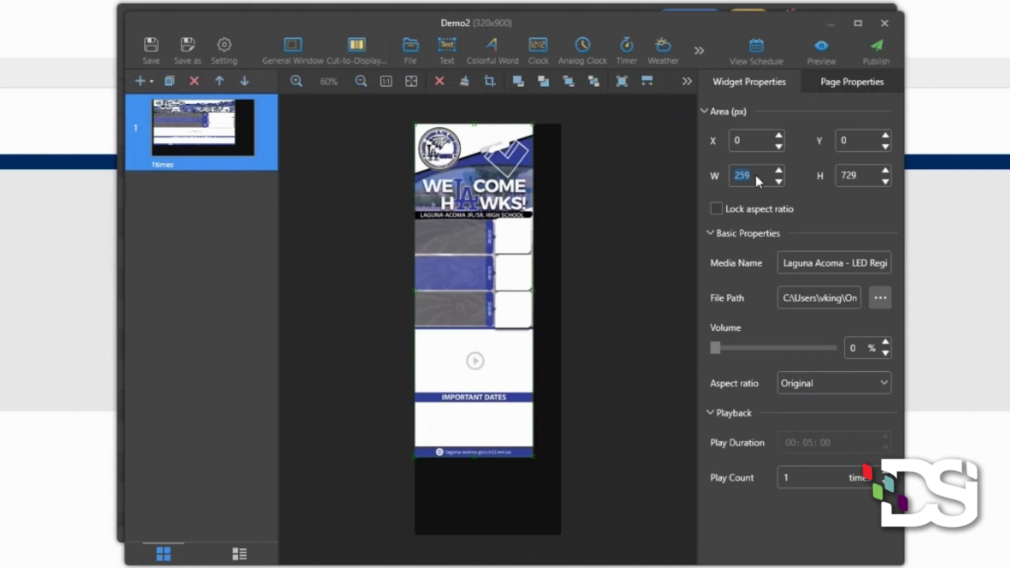
{"action": "type", "text": "320"}
{"action": "double_click", "coordinate": [862, 173]}
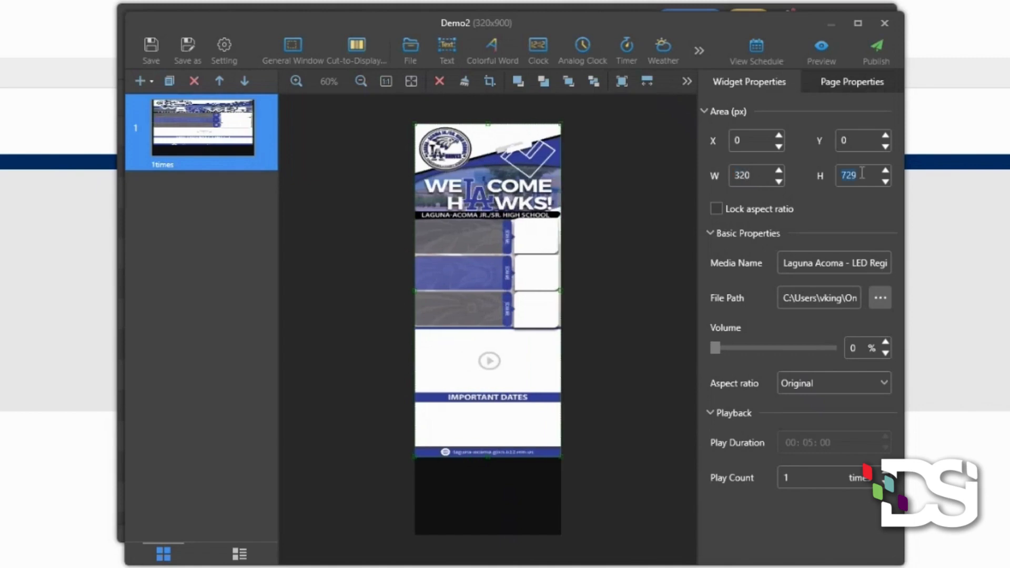
{"action": "type", "text": "900"}
{"action": "key", "text": "Return"}
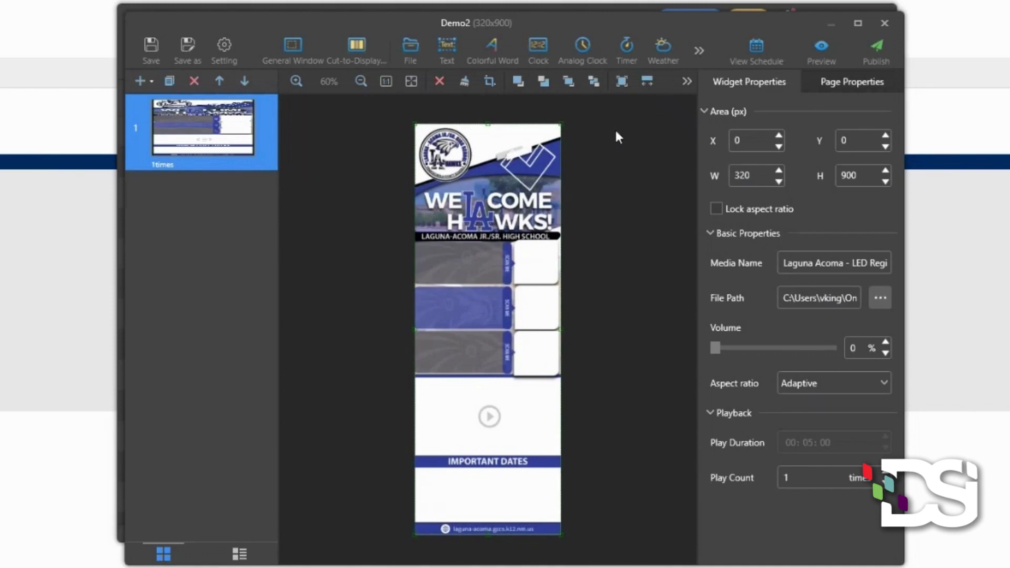
- Add the asset-13 image from the Laguna Acuma folder and fit it under the Important Dates banner, about 320 × 109 px at X 0, Y 756
{"action": "left_click", "coordinate": [408, 49]}
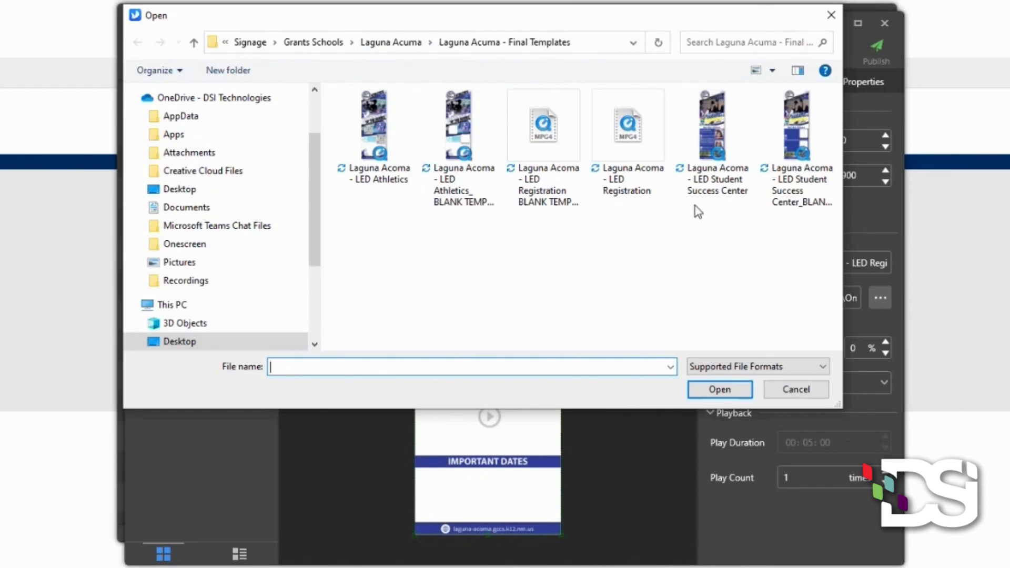
{"action": "left_click", "coordinate": [413, 43]}
{"action": "scroll", "coordinate": [594, 179], "scroll_direction": "down", "scroll_amount": 6}
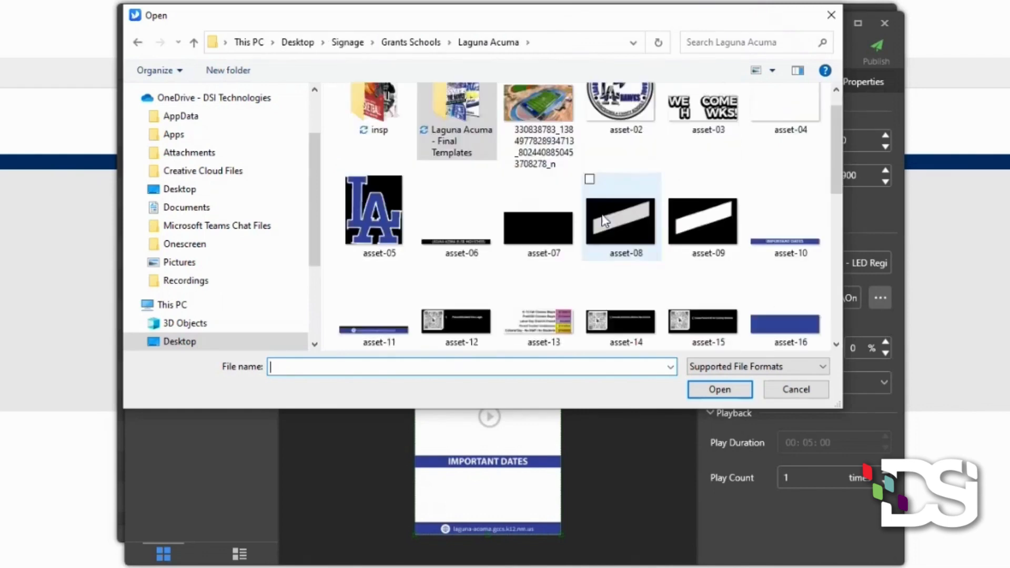
{"action": "scroll", "coordinate": [621, 257], "scroll_direction": "up", "scroll_amount": 4}
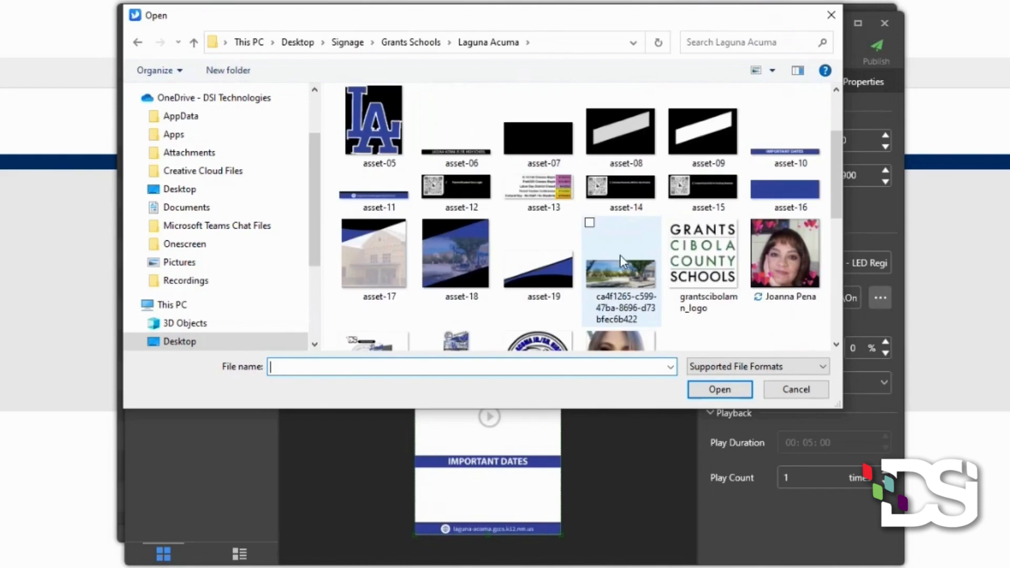
{"action": "left_click", "coordinate": [554, 194]}
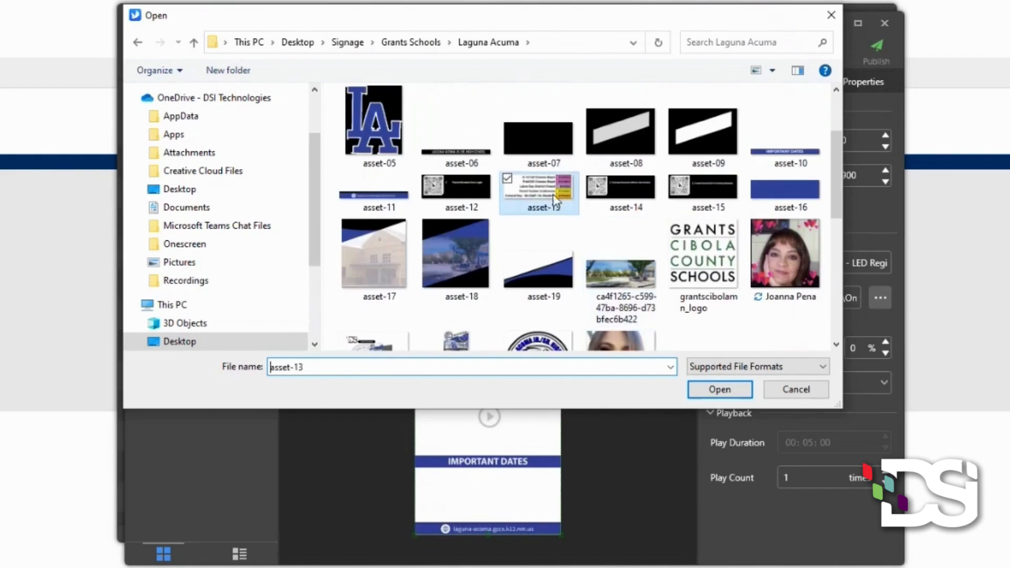
{"action": "left_click", "coordinate": [720, 391]}
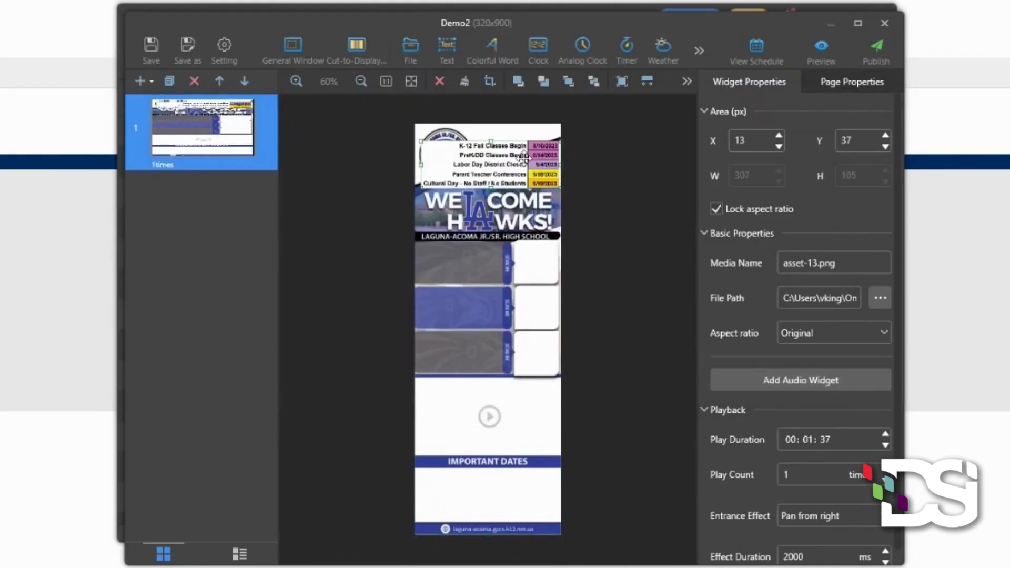
{"action": "left_click_drag", "start_coordinate": [526, 197], "coordinate": [569, 517]}
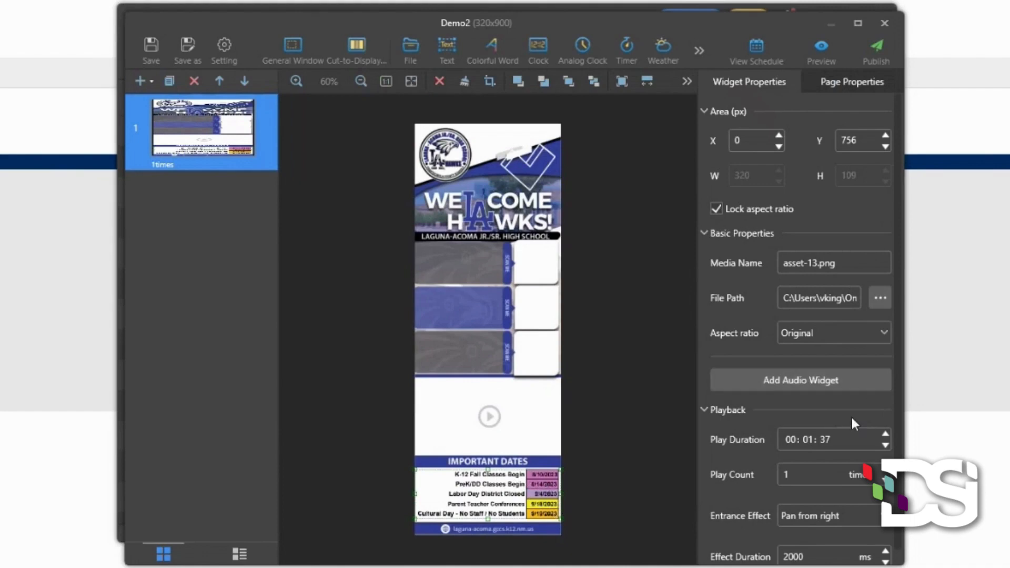
- Set the asset-13 image's entrance effect to Pan from left and its play duration to 00:01:00, and preview the page
{"action": "scroll", "coordinate": [817, 487], "scroll_direction": "down", "scroll_amount": 1}
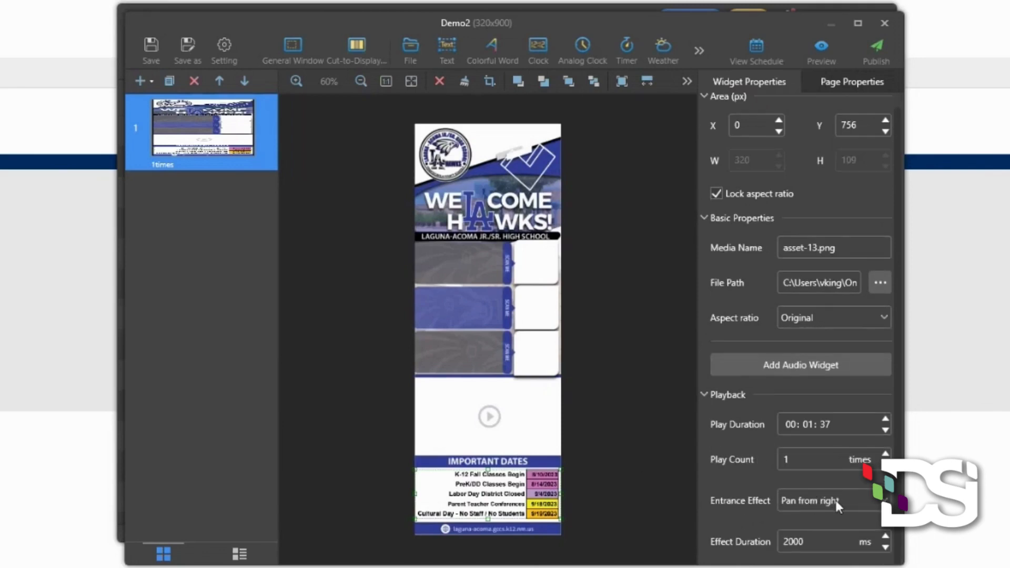
{"action": "left_click", "coordinate": [836, 500]}
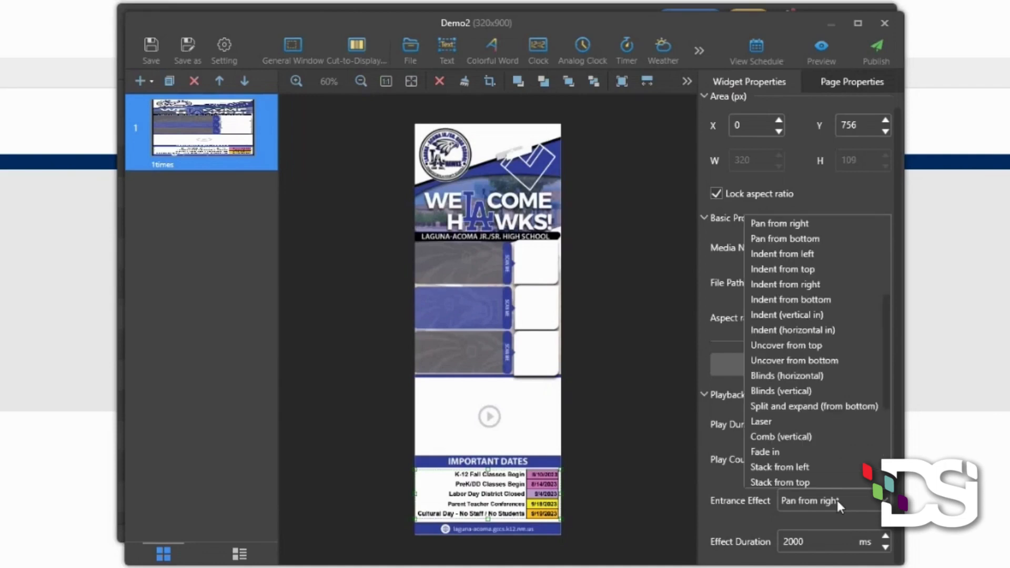
{"action": "scroll", "coordinate": [837, 435], "scroll_direction": "down", "scroll_amount": 4}
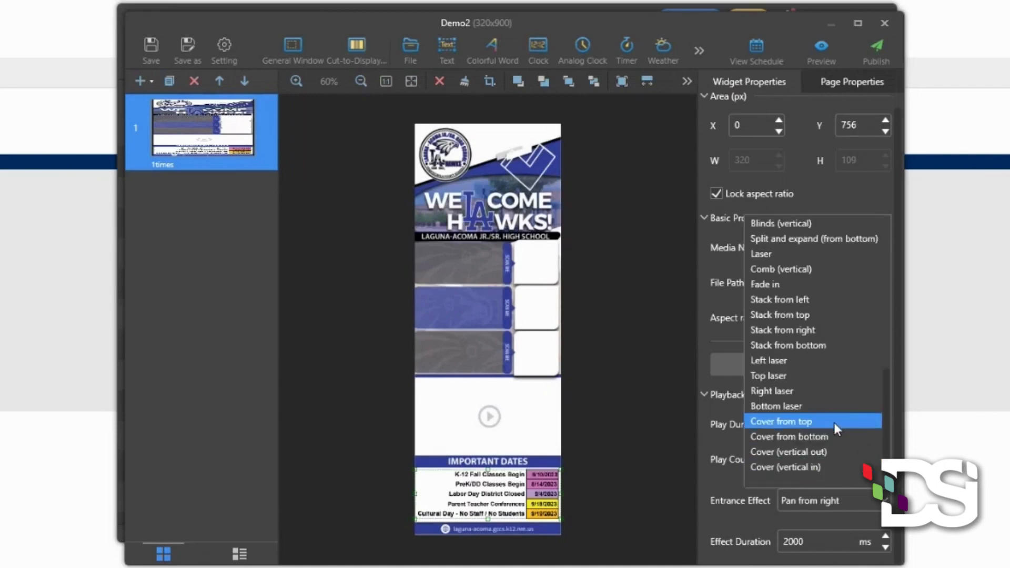
{"action": "scroll", "coordinate": [835, 422], "scroll_direction": "up", "scroll_amount": 4}
{"action": "scroll", "coordinate": [834, 422], "scroll_direction": "down", "scroll_amount": 2}
{"action": "scroll", "coordinate": [834, 422], "scroll_direction": "up", "scroll_amount": 3}
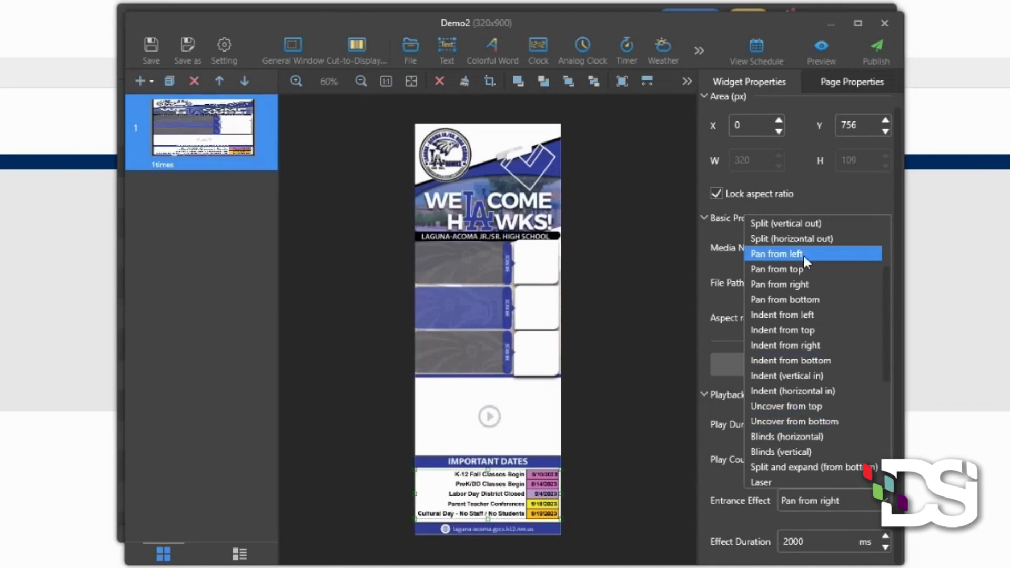
{"action": "left_click", "coordinate": [753, 256]}
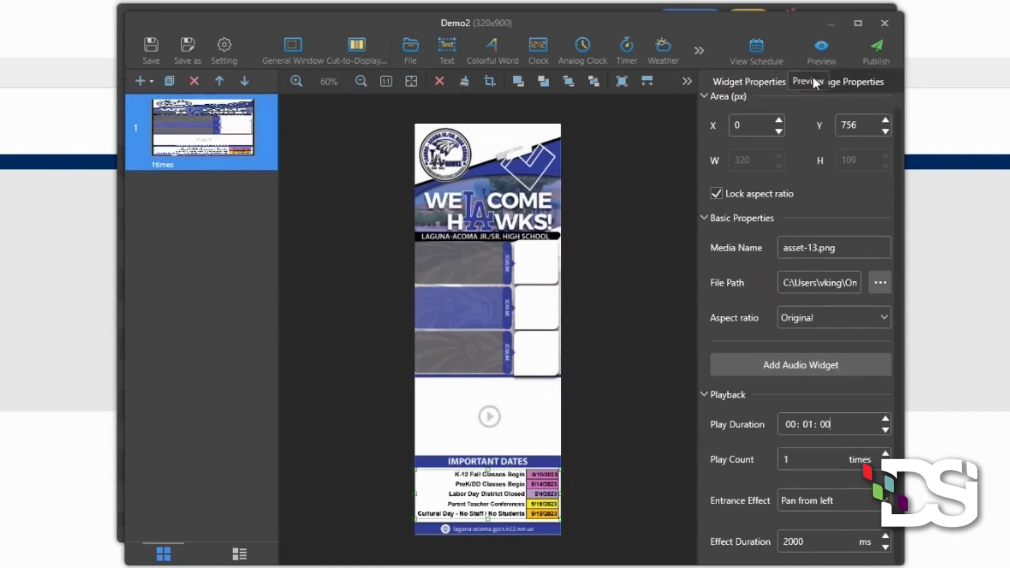
{"action": "left_click", "coordinate": [820, 49]}
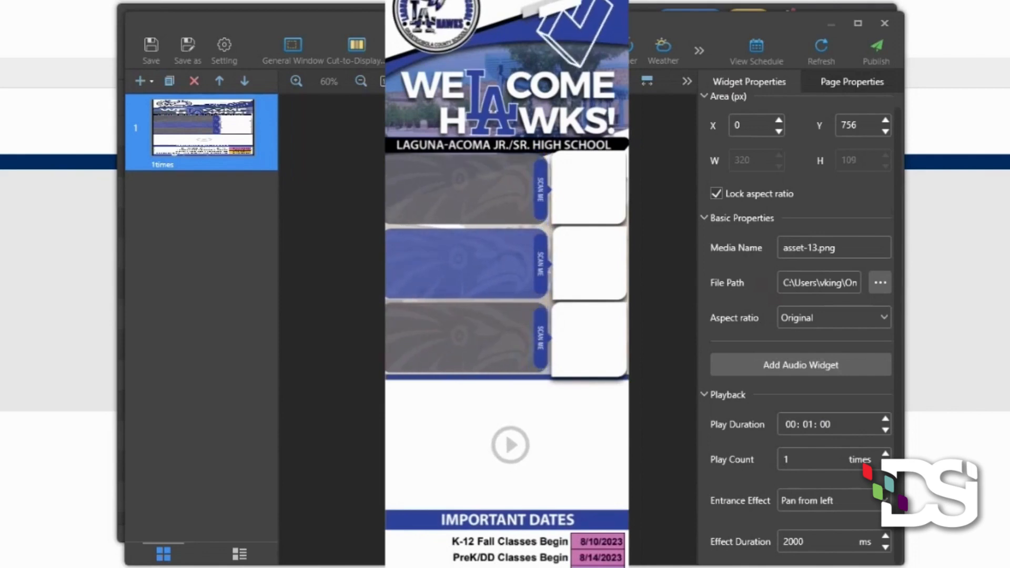
{"action": "key", "text": "Escape"}
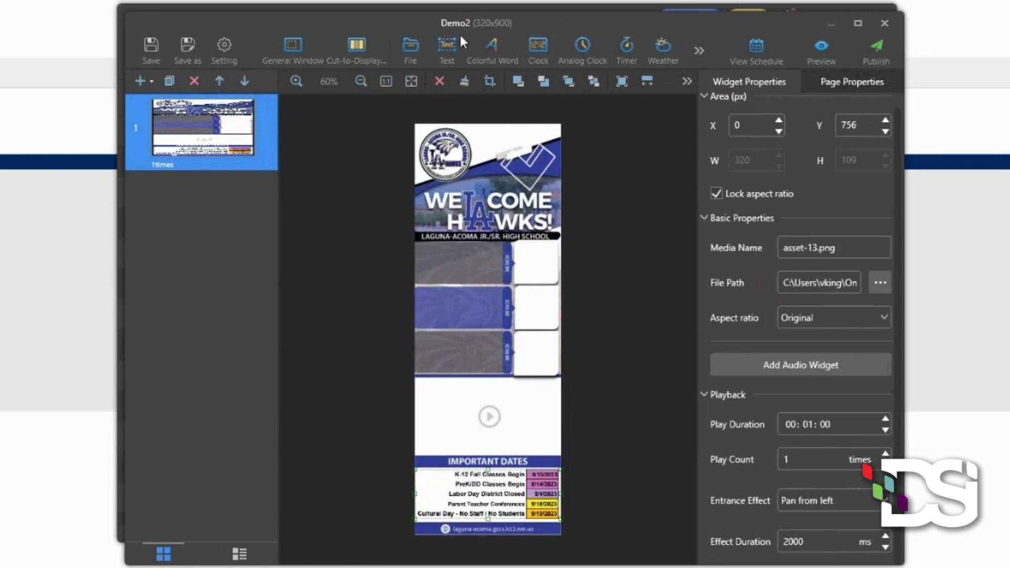
- Add the QRs-20 image from the Laguna Acuma folder and place it in the uppermost white box, about 85 × 87 px at X 222, Y 258
{"action": "left_click", "coordinate": [411, 45]}
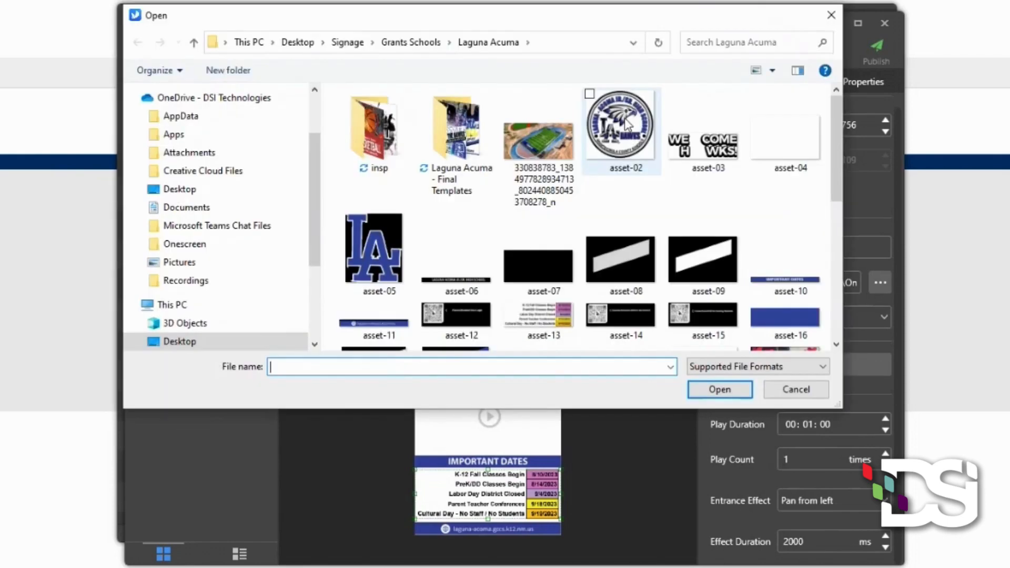
{"action": "scroll", "coordinate": [617, 138], "scroll_direction": "down", "scroll_amount": 5}
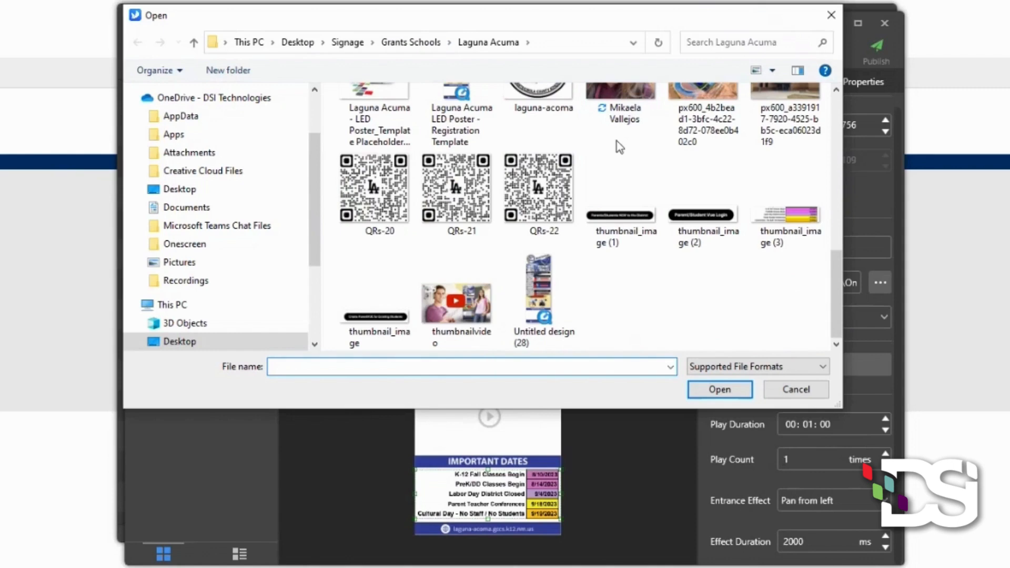
{"action": "left_click", "coordinate": [387, 193]}
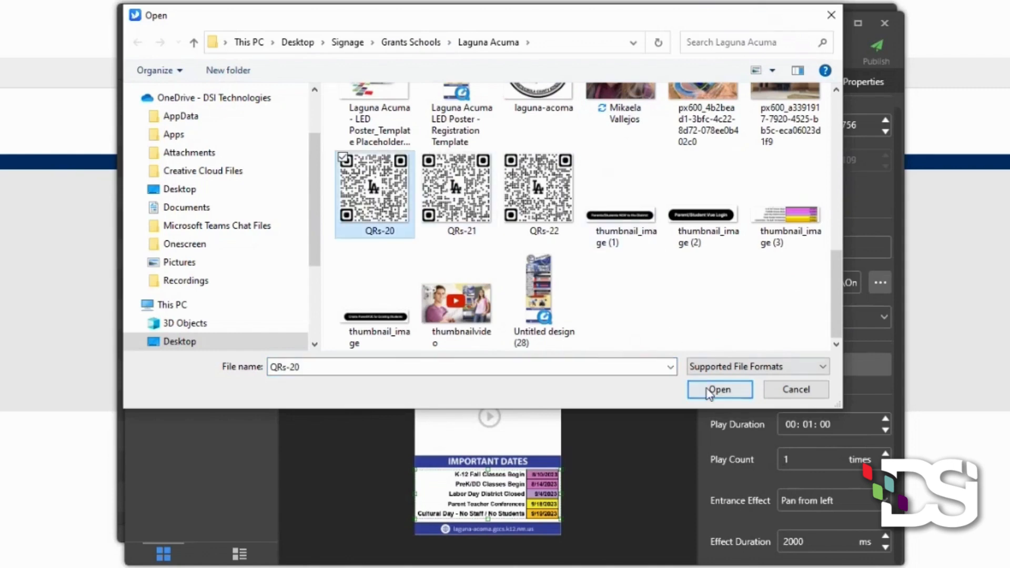
{"action": "left_click", "coordinate": [713, 389]}
{"action": "left_click_drag", "start_coordinate": [530, 287], "coordinate": [538, 262]}
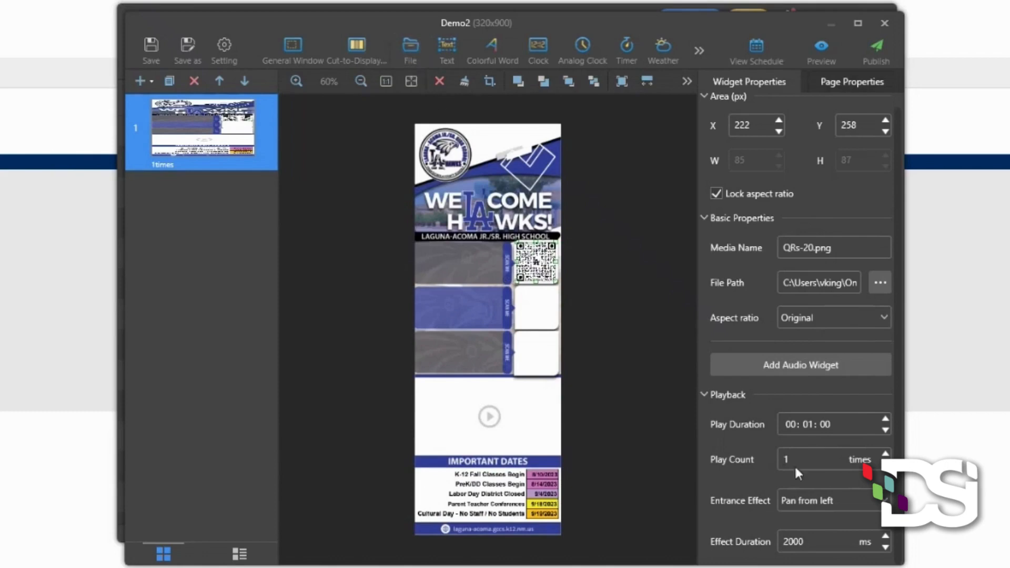
- Set the QR code image's entrance effect to Fade in and lengthen its effect duration
{"action": "left_click", "coordinate": [829, 504]}
{"action": "scroll", "coordinate": [831, 355], "scroll_direction": "up", "scroll_amount": 3}
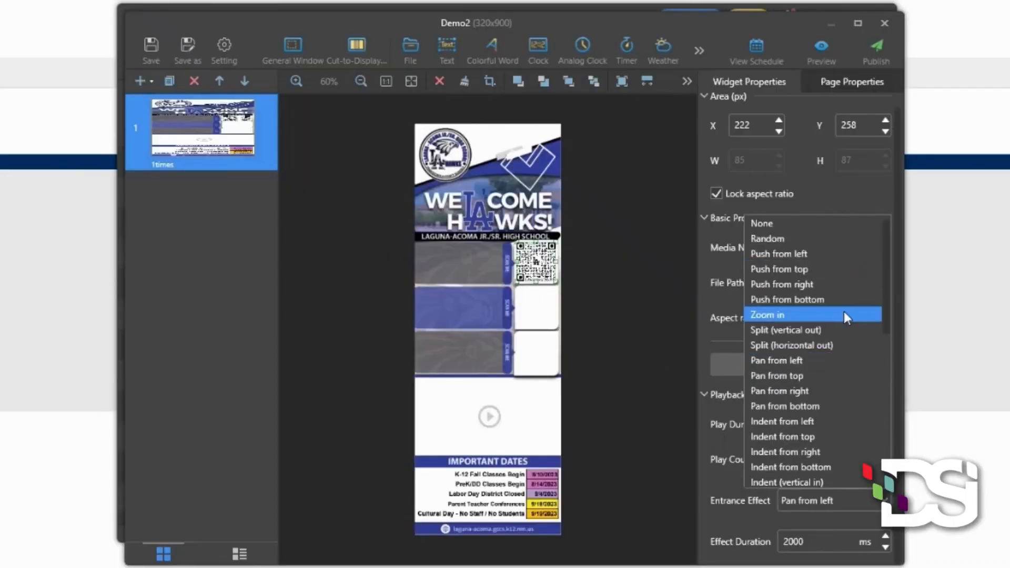
{"action": "scroll", "coordinate": [842, 380], "scroll_direction": "down", "scroll_amount": 4}
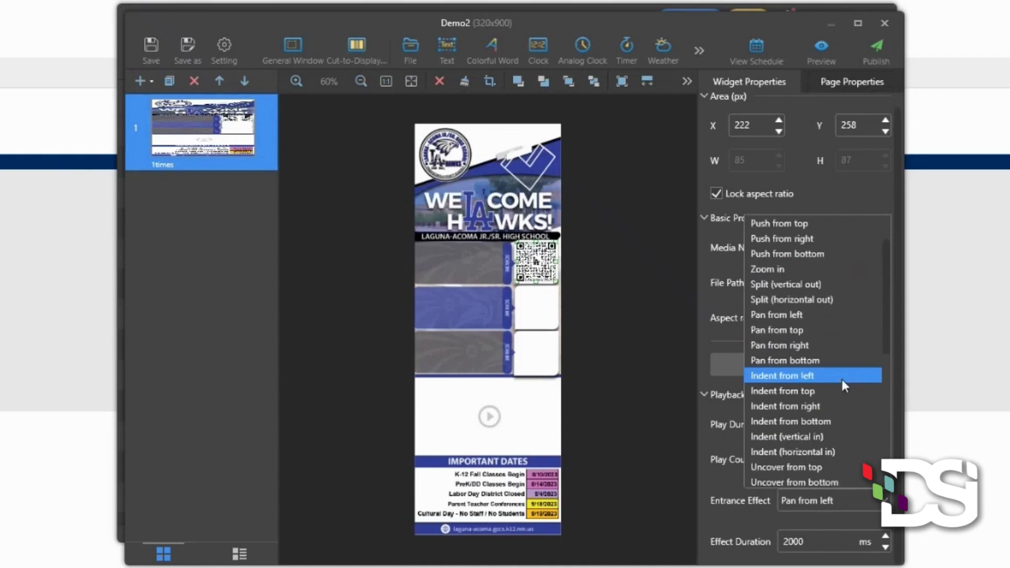
{"action": "scroll", "coordinate": [842, 380], "scroll_direction": "down", "scroll_amount": 1}
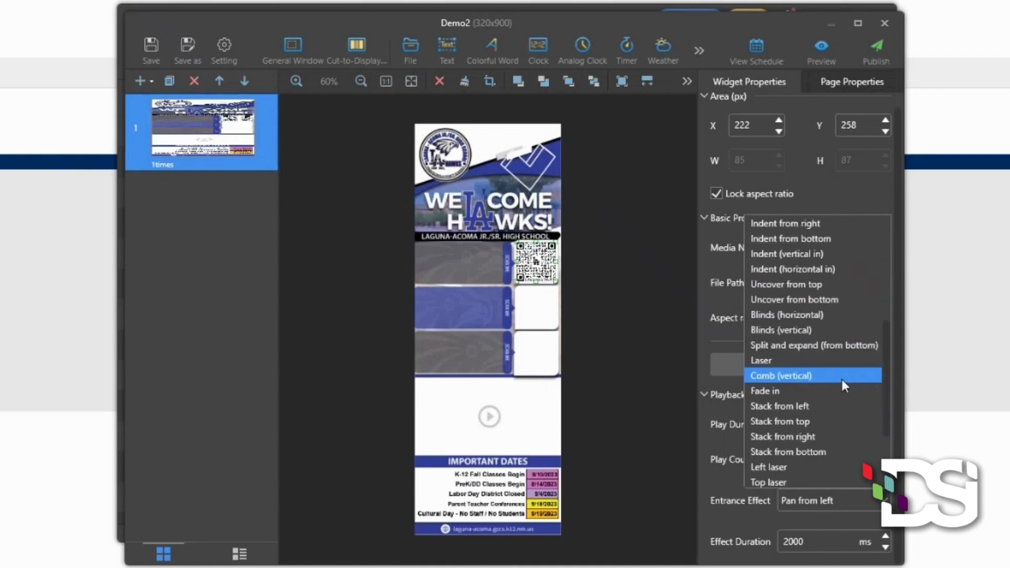
{"action": "left_click", "coordinate": [810, 391]}
{"action": "scroll", "coordinate": [885, 538], "scroll_direction": "up", "scroll_amount": 5}
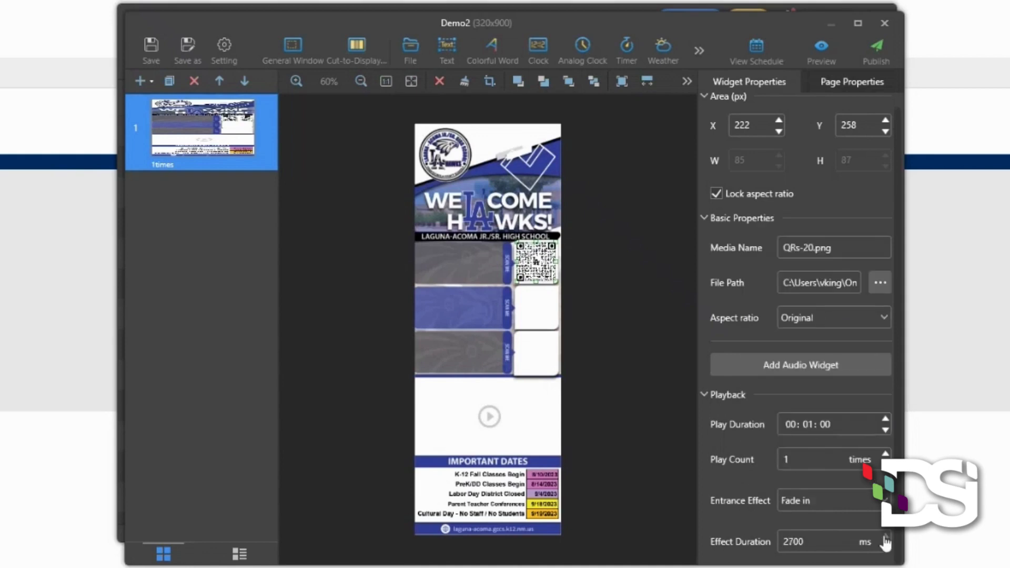
{"action": "scroll", "coordinate": [886, 543], "scroll_direction": "up", "scroll_amount": 3}
- Add a text widget at about X 12, Y 283 over the first registration row, reading "Registration for EXISTING Students"
{"action": "left_click", "coordinate": [450, 48]}
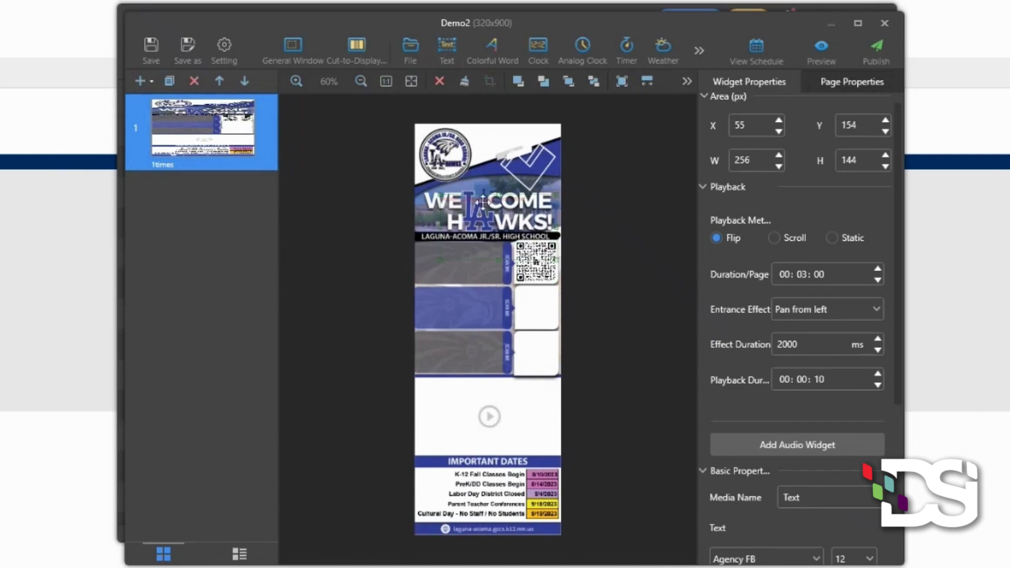
{"action": "left_click_drag", "start_coordinate": [483, 201], "coordinate": [463, 261]}
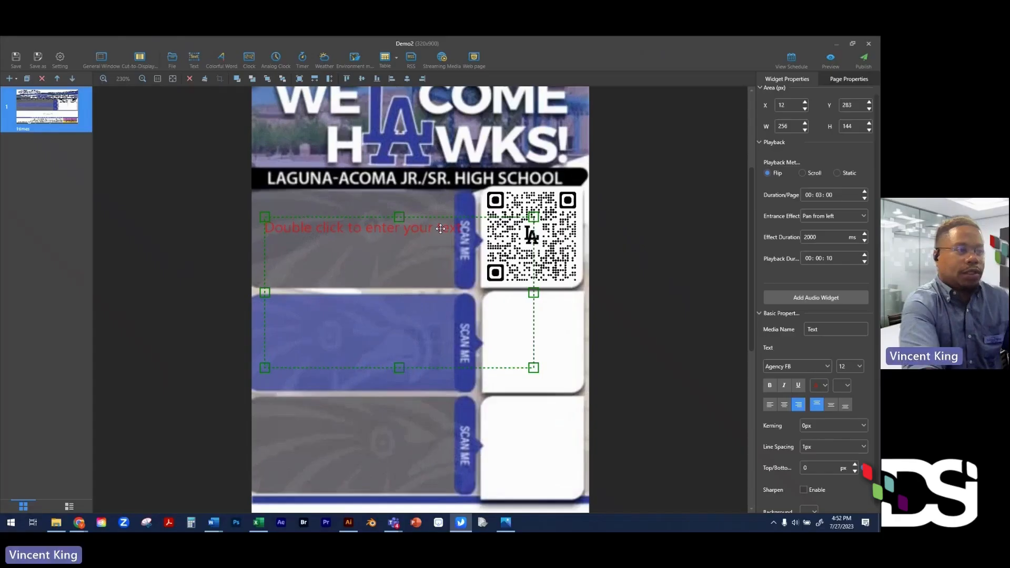
{"action": "double_click", "coordinate": [441, 228]}
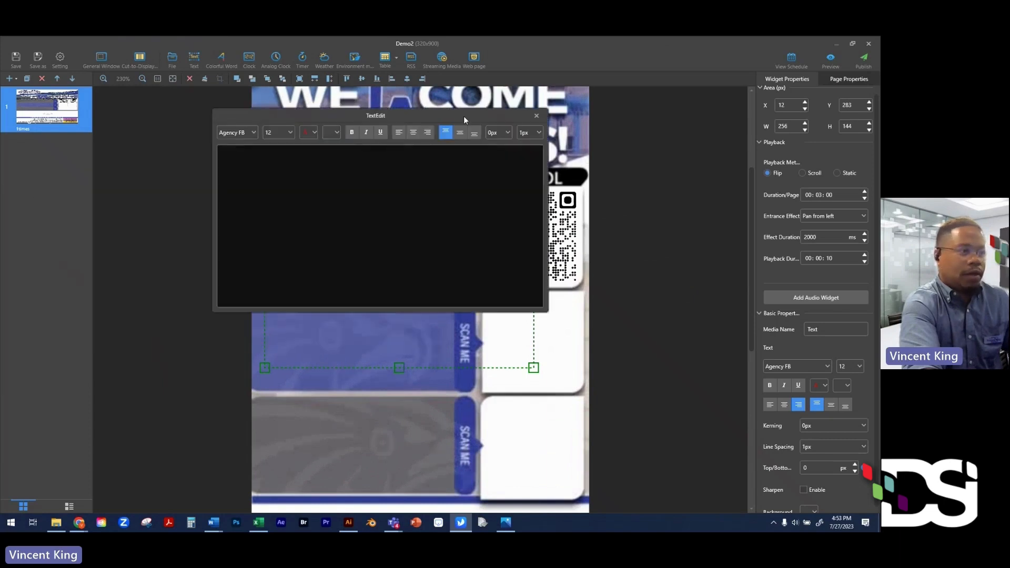
{"action": "left_click_drag", "start_coordinate": [464, 118], "coordinate": [589, 288]}
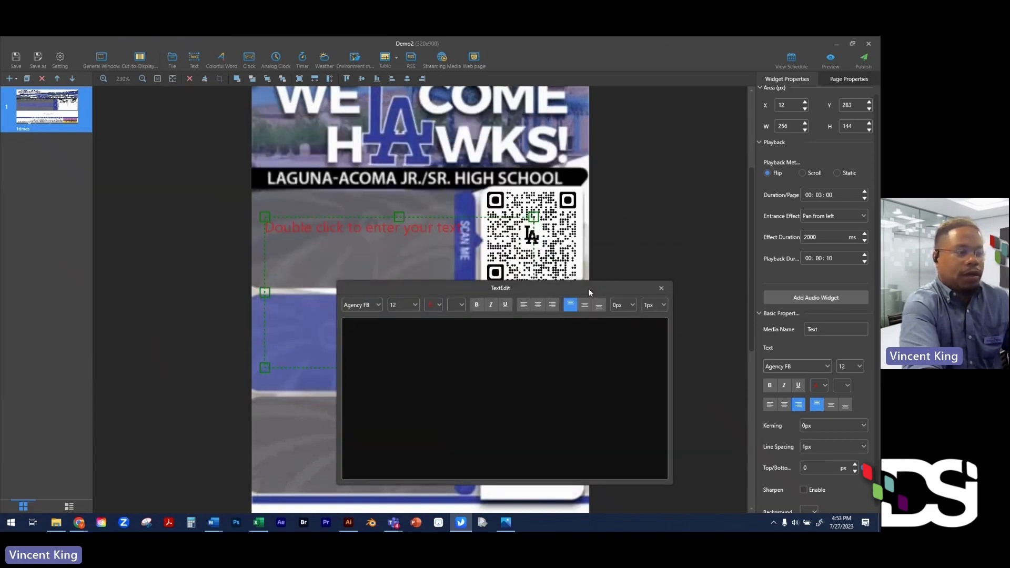
{"action": "left_click", "coordinate": [363, 329]}
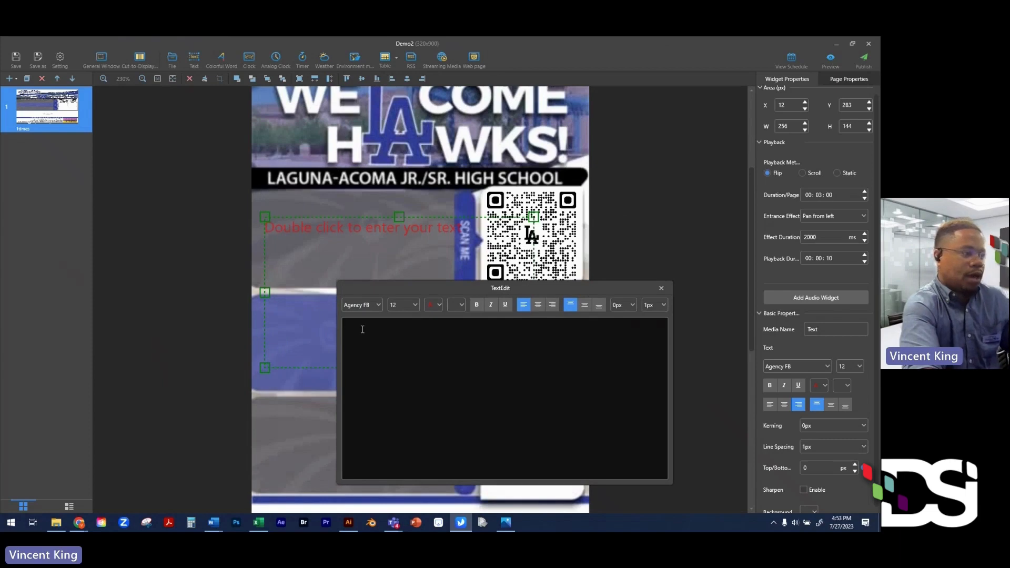
{"action": "type", "text": "Registration for EXISTING Students"}
- Format the whole registration text as white, bold Arial Black at 14 px and close the text editor
{"action": "key", "text": "ctrl+a"}
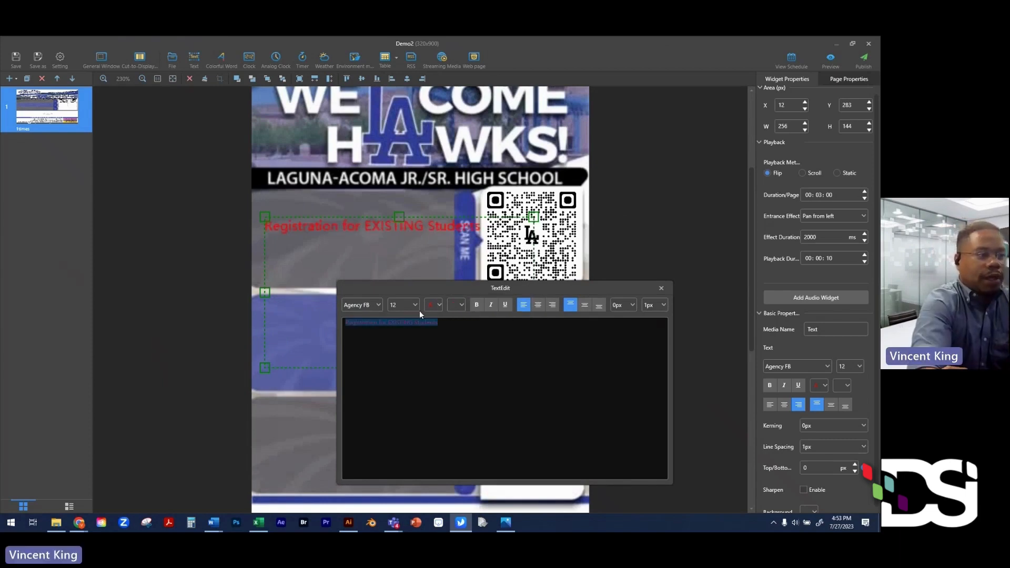
{"action": "left_click", "coordinate": [435, 306]}
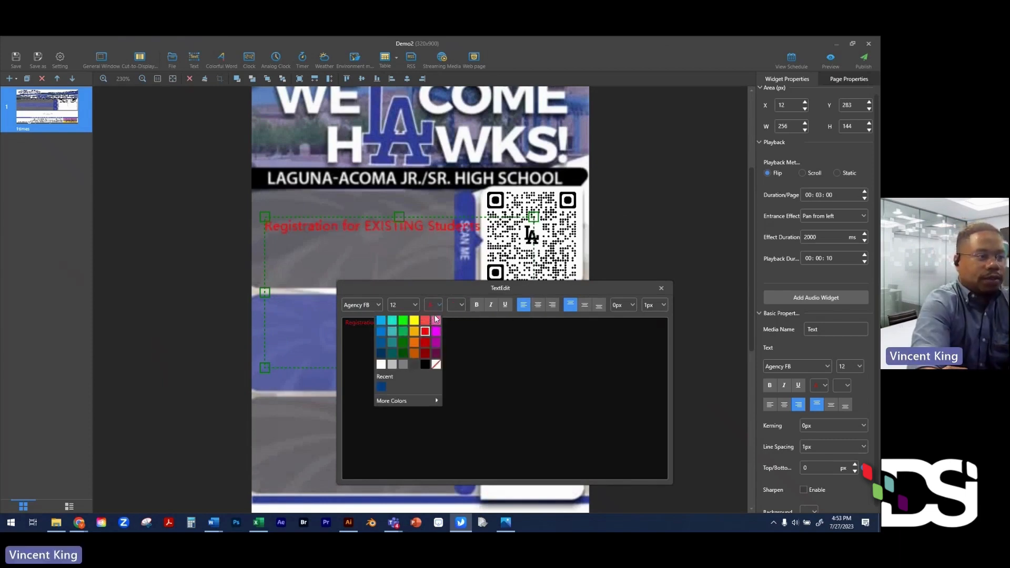
{"action": "left_click", "coordinate": [382, 365]}
{"action": "left_click", "coordinate": [477, 305]}
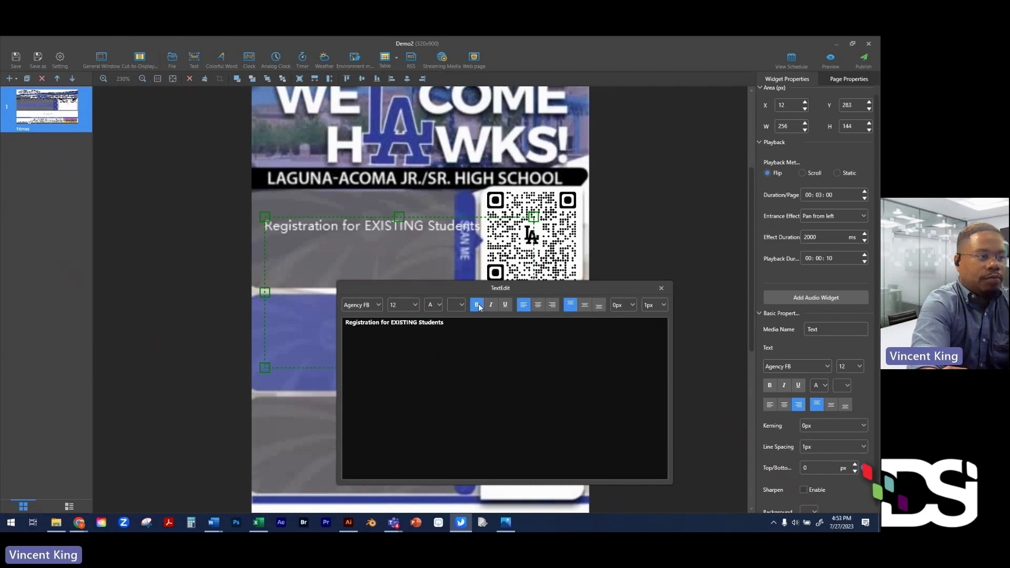
{"action": "left_click", "coordinate": [372, 308]}
{"action": "left_click", "coordinate": [323, 346]}
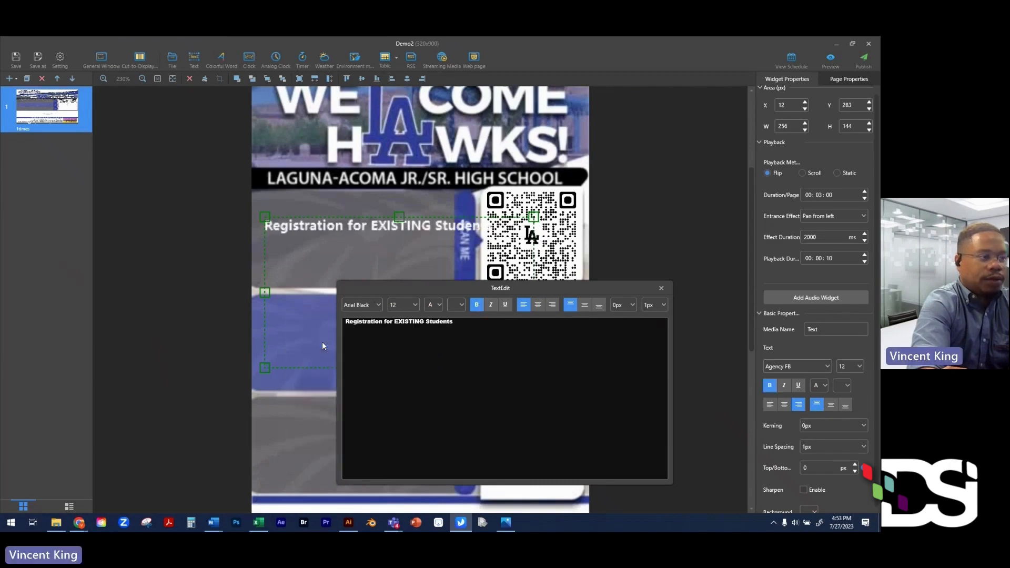
{"action": "left_click", "coordinate": [414, 305]}
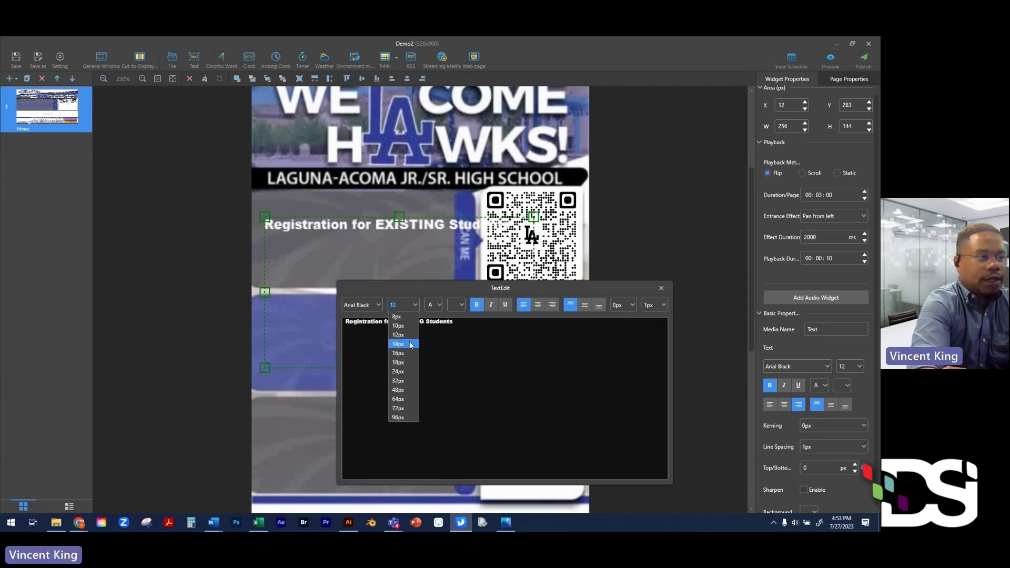
{"action": "left_click", "coordinate": [412, 345]}
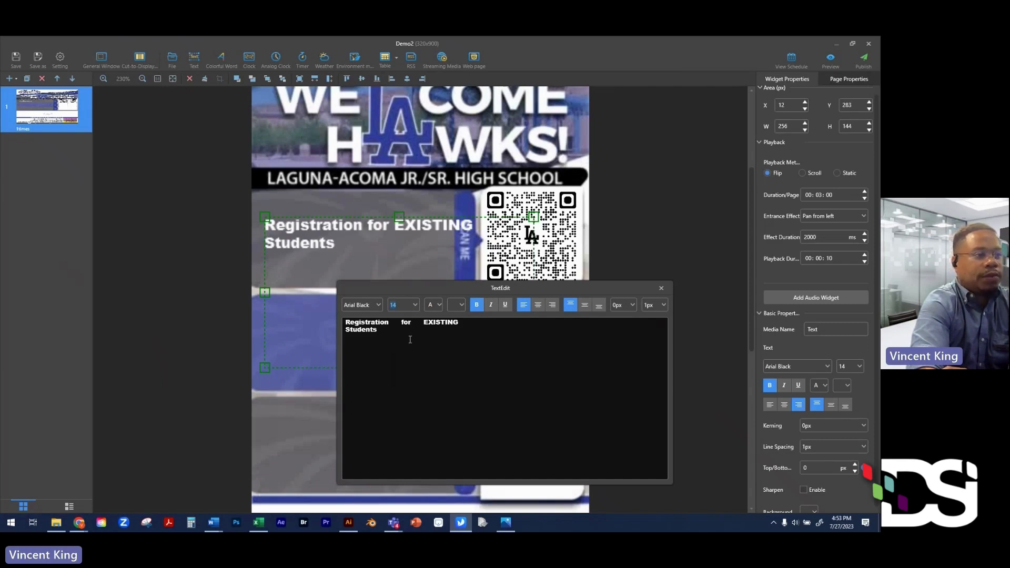
{"action": "left_click", "coordinate": [662, 288]}
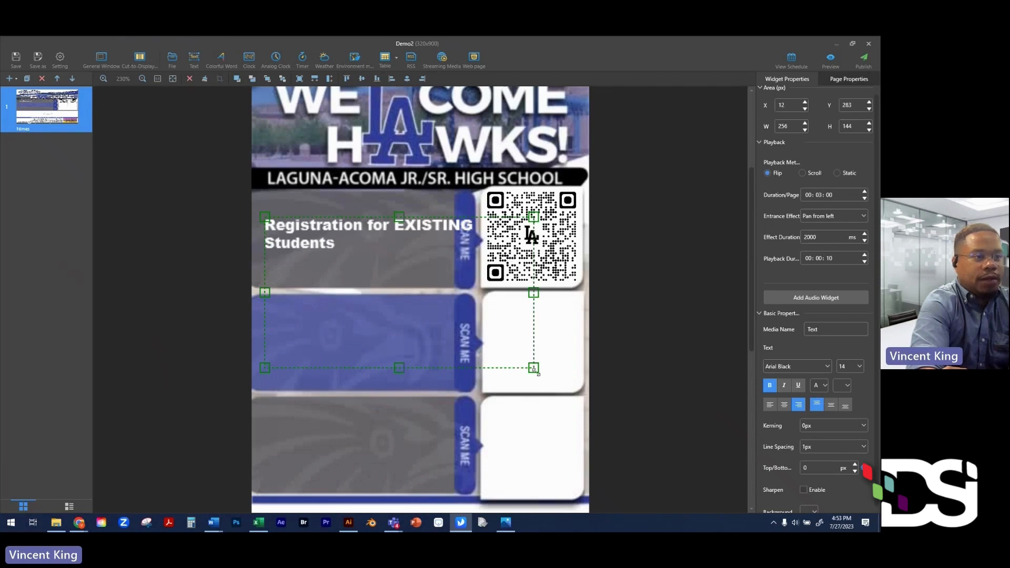
- Shrink the registration text box to about 171 × 42 px and move it to about X 21, Y 286
{"action": "left_click_drag", "start_coordinate": [534, 369], "coordinate": [443, 260]}
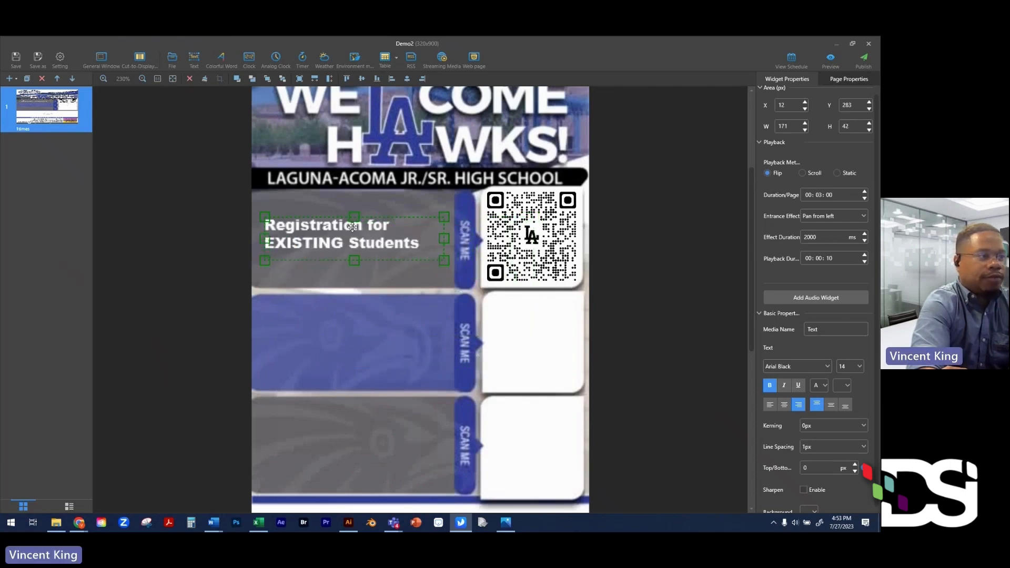
{"action": "mouse_move", "coordinate": [353, 227]}
{"action": "left_mouse_down"}
{"action": "mouse_move", "coordinate": [340, 227]}
{"action": "mouse_move", "coordinate": [348, 230]}
{"action": "left_mouse_up"}
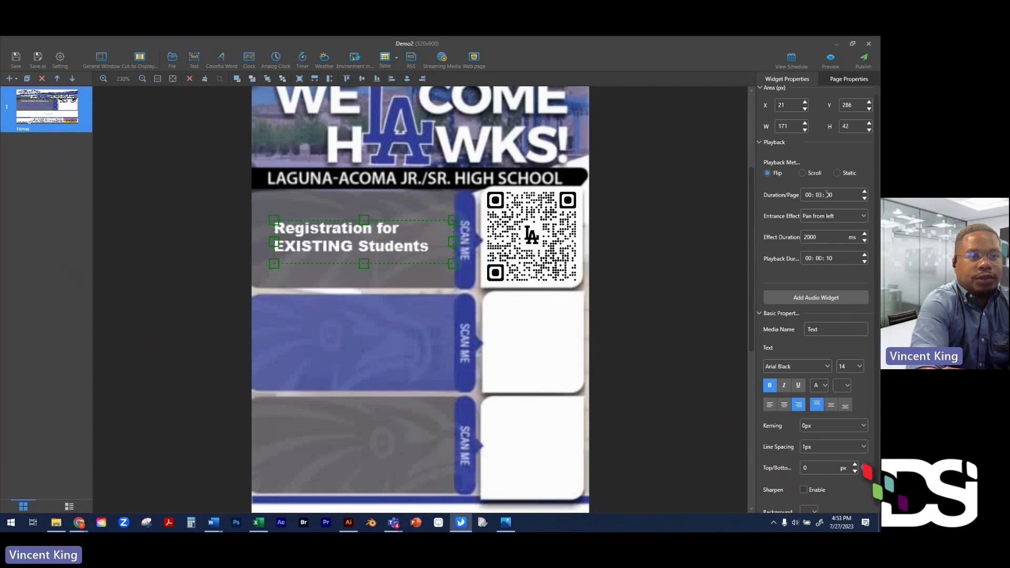
- Set the registration text's playback duration to 00:03:00 and preview the page
{"action": "left_click", "coordinate": [844, 216]}
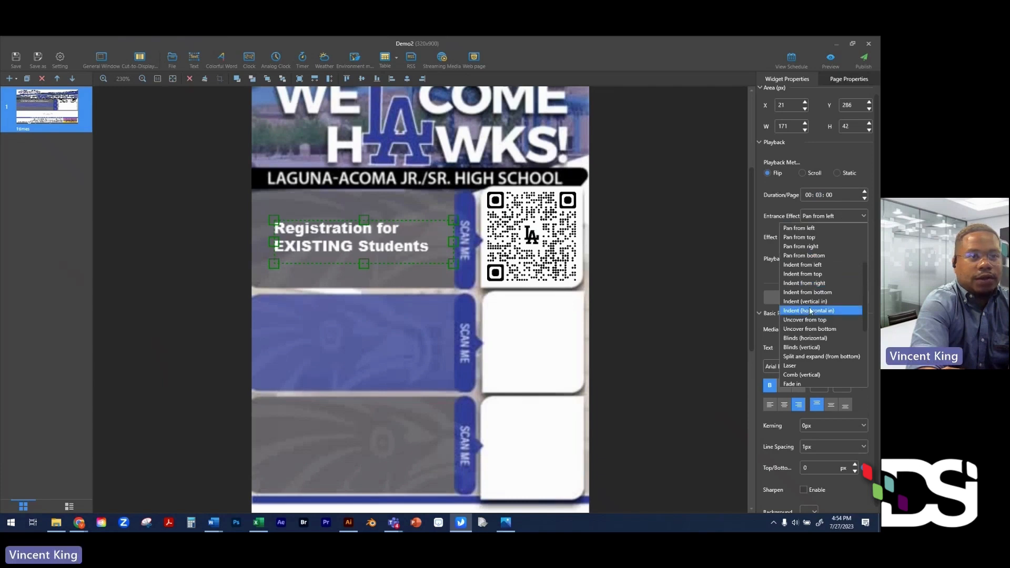
{"action": "left_click", "coordinate": [783, 209]}
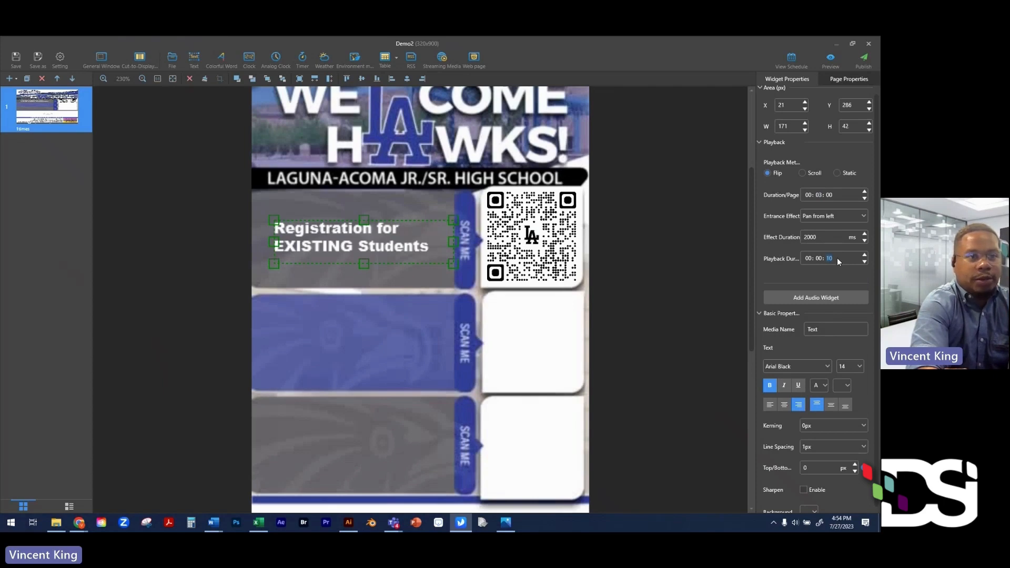
{"action": "left_click", "coordinate": [836, 63]}
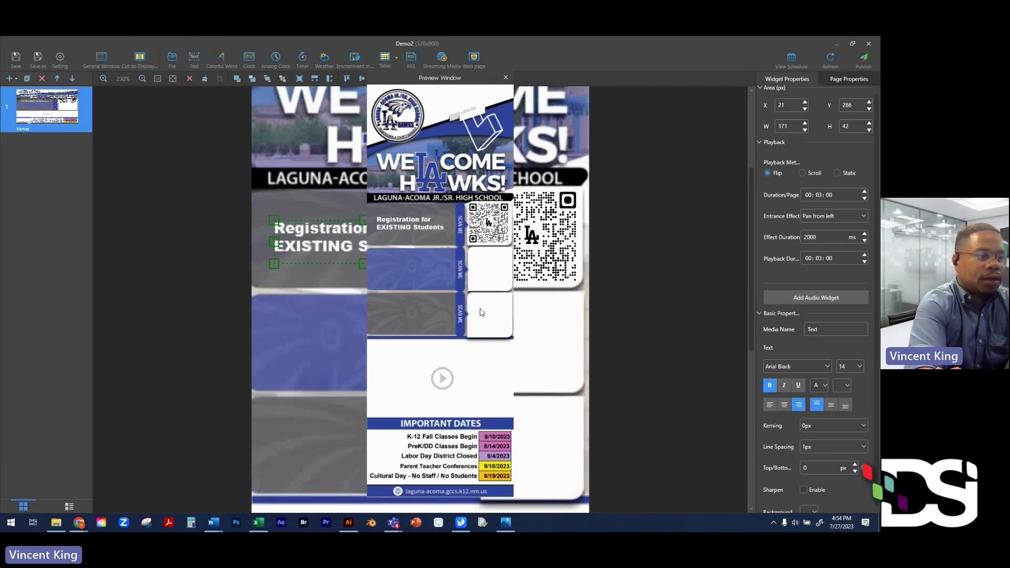
{"action": "left_click", "coordinate": [507, 78]}
- Add a web page widget and fit it over the blank video area above the Important Dates banner, about 320 × 171 px at X 0, Y 555
{"action": "scroll", "coordinate": [603, 228], "scroll_direction": "down", "scroll_amount": 3}
{"action": "scroll", "coordinate": [603, 233], "scroll_direction": "down", "scroll_amount": 2}
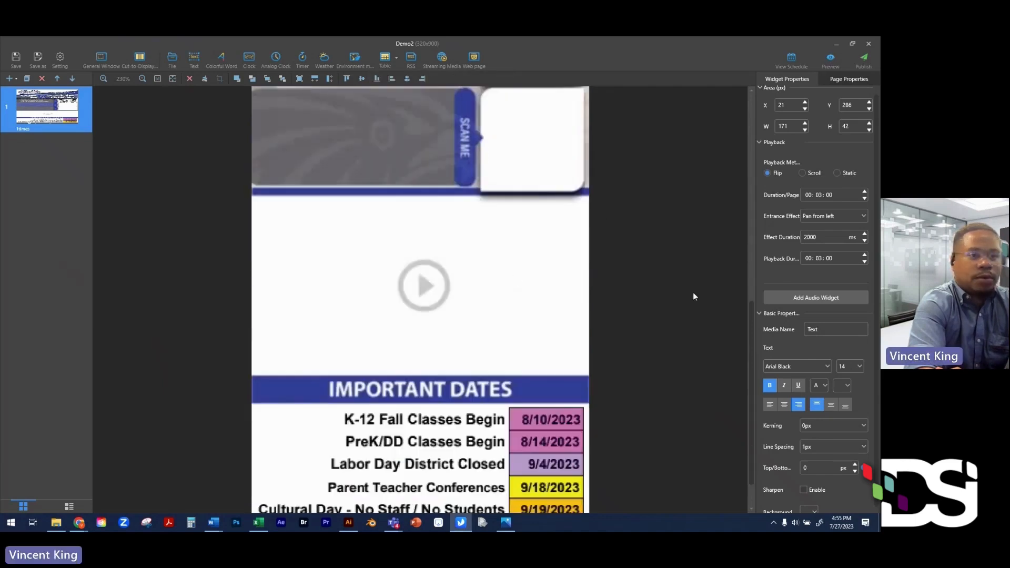
{"action": "left_click", "coordinate": [473, 63]}
{"action": "left_click_drag", "start_coordinate": [437, 137], "coordinate": [436, 244]}
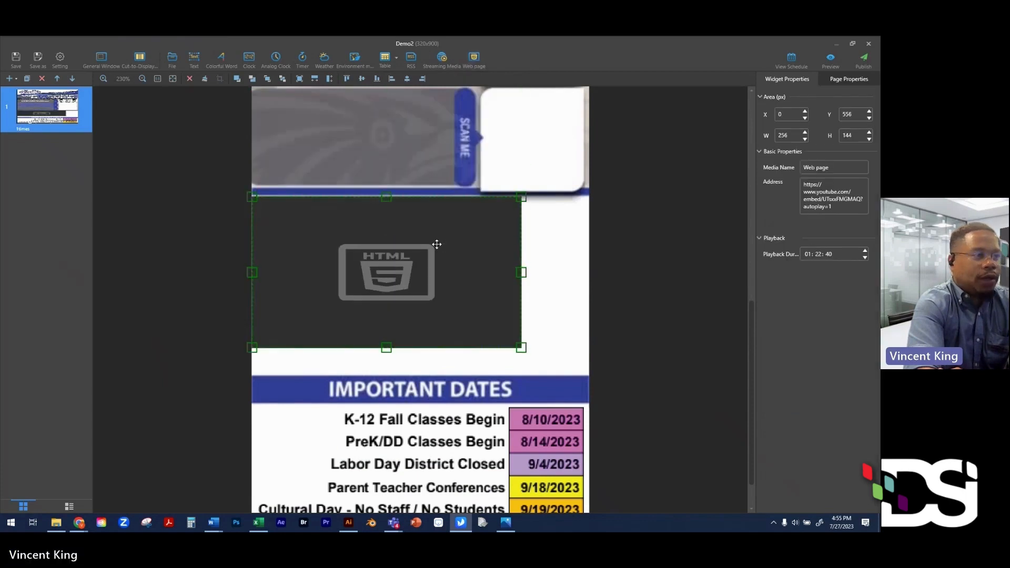
{"action": "left_click_drag", "start_coordinate": [521, 347], "coordinate": [590, 376]}
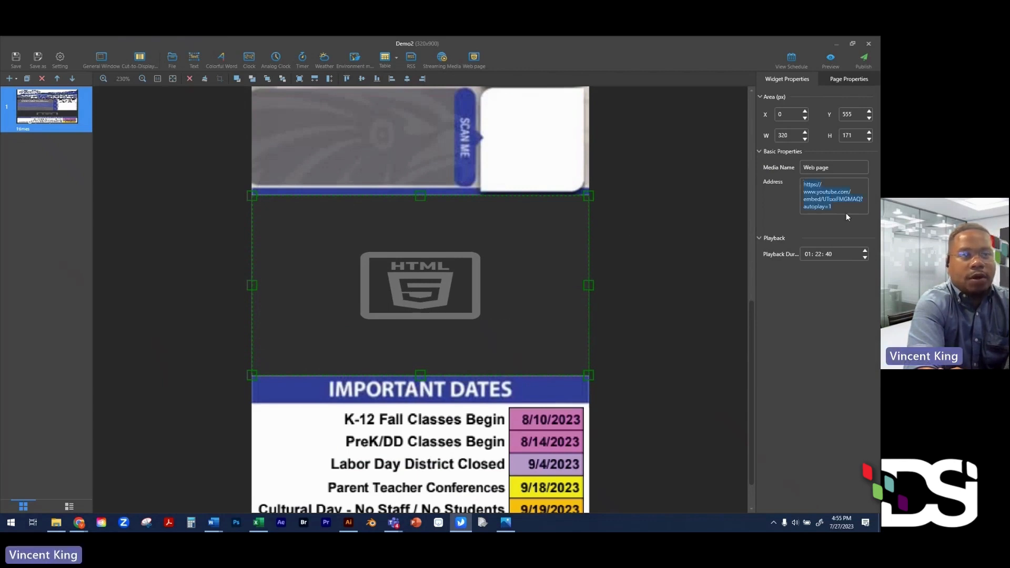
- Switch to Chrome, bring up the YouTube video Laguna Acoma vs Manual boys and select its full web address
{"action": "double_click", "coordinate": [842, 200]}
{"action": "left_click", "coordinate": [868, 44]}
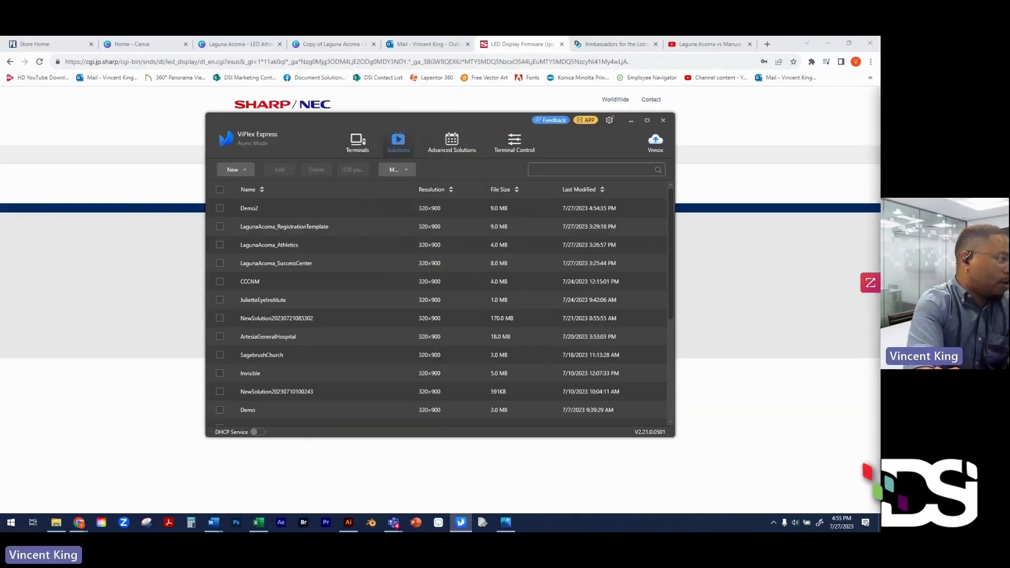
{"action": "left_click", "coordinate": [706, 44]}
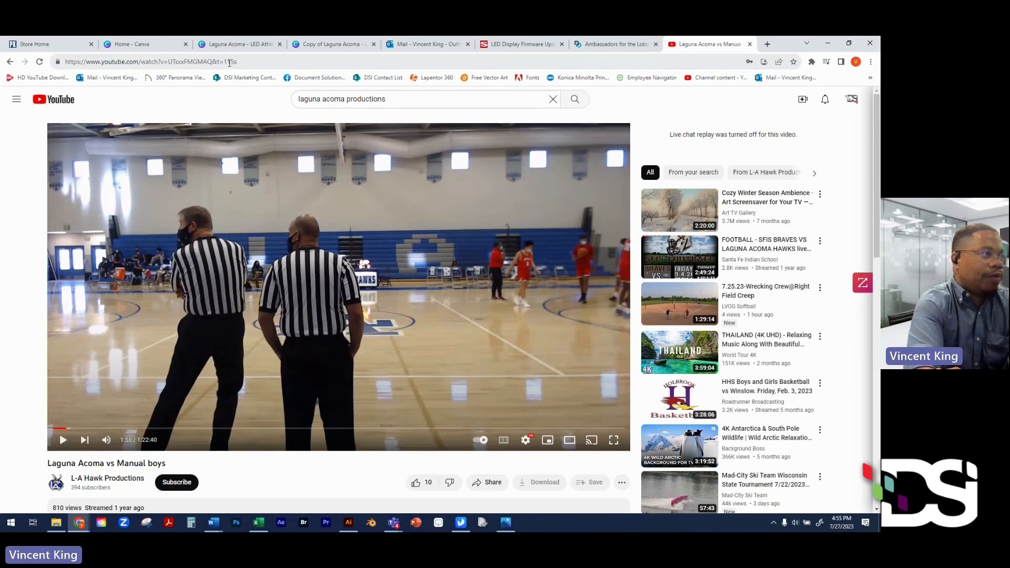
{"action": "left_click", "coordinate": [229, 63]}
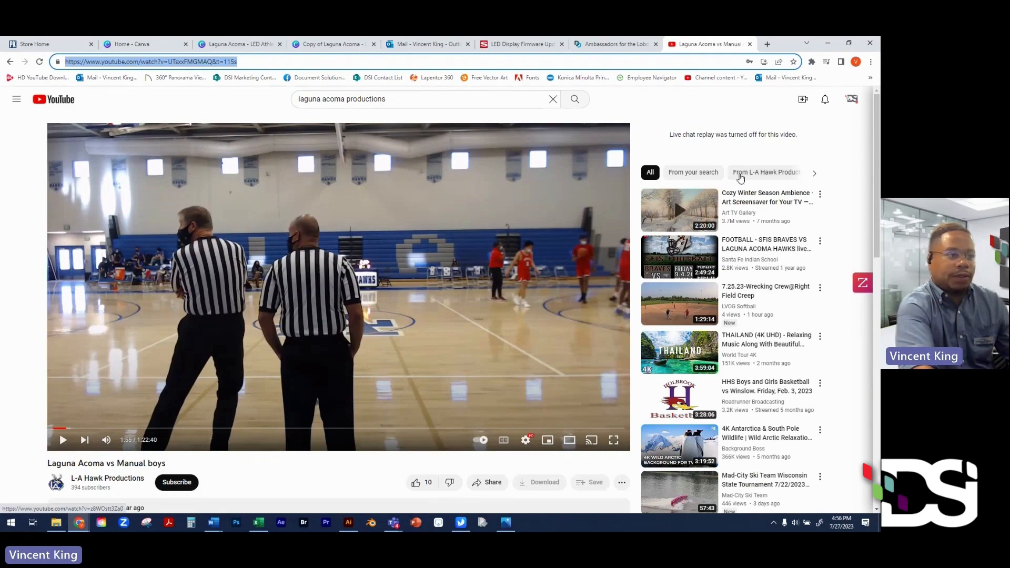
{"action": "scroll", "coordinate": [327, 333], "scroll_direction": "down", "scroll_amount": 1}
{"action": "scroll", "coordinate": [328, 336], "scroll_direction": "up", "scroll_amount": 1}
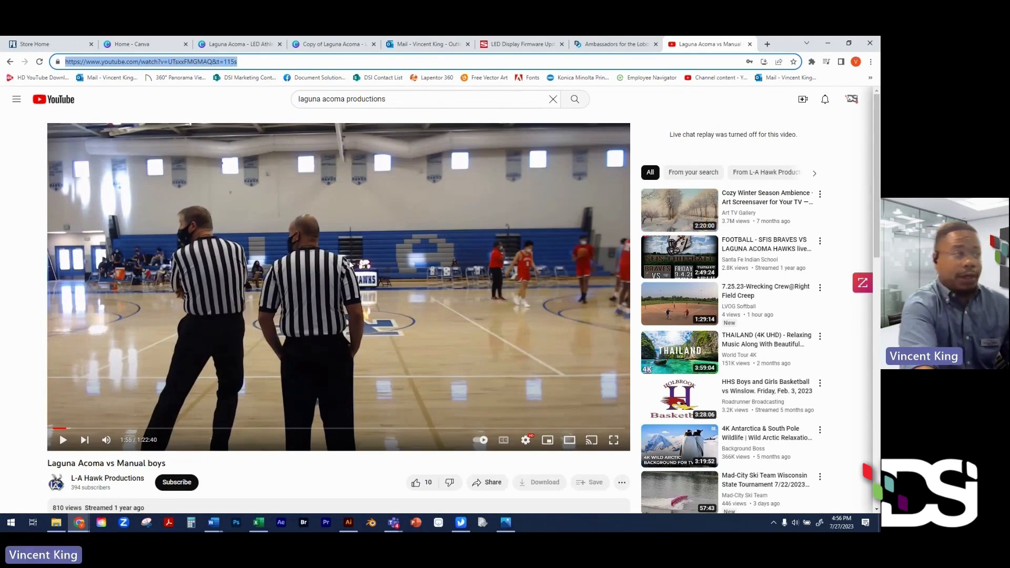
- Select the video ID after "v=" in the YouTube address and compare it with the ID in Demo2's web page widget address
{"action": "left_click", "coordinate": [258, 62]}
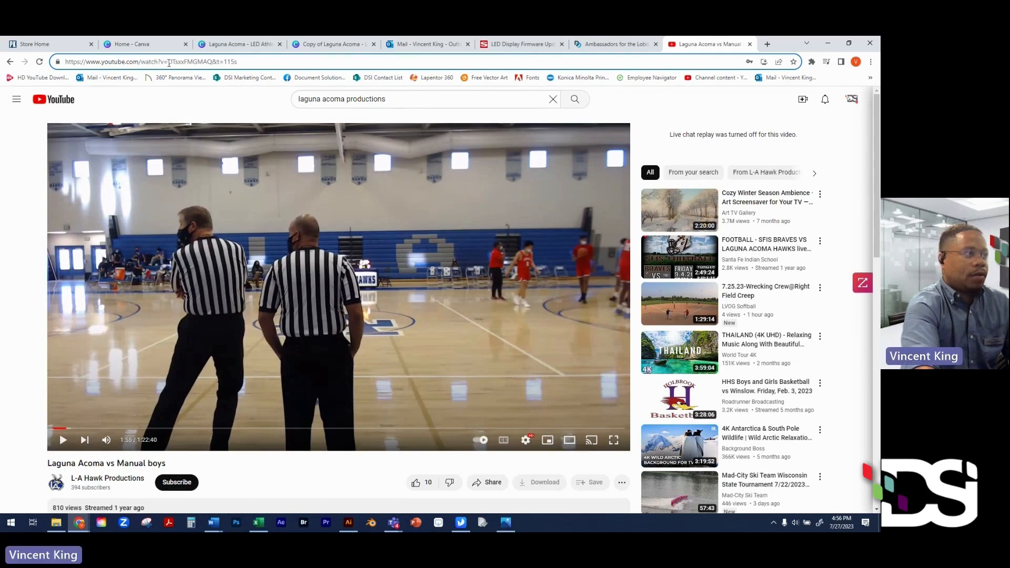
{"action": "left_click_drag", "start_coordinate": [169, 63], "coordinate": [211, 63]}
{"action": "left_click_drag", "start_coordinate": [211, 64], "coordinate": [170, 65]}
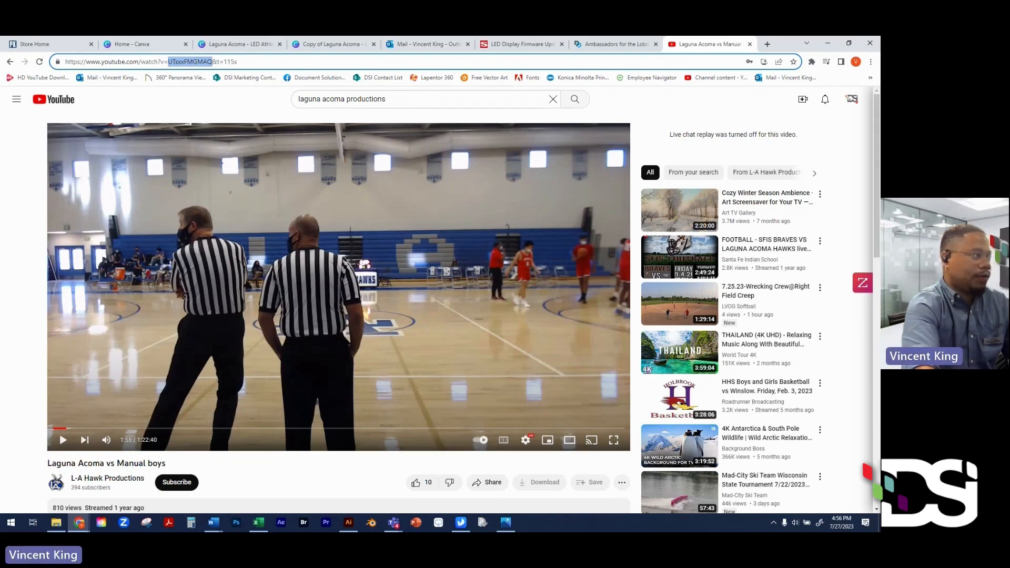
{"action": "key", "text": "alt+Tab"}
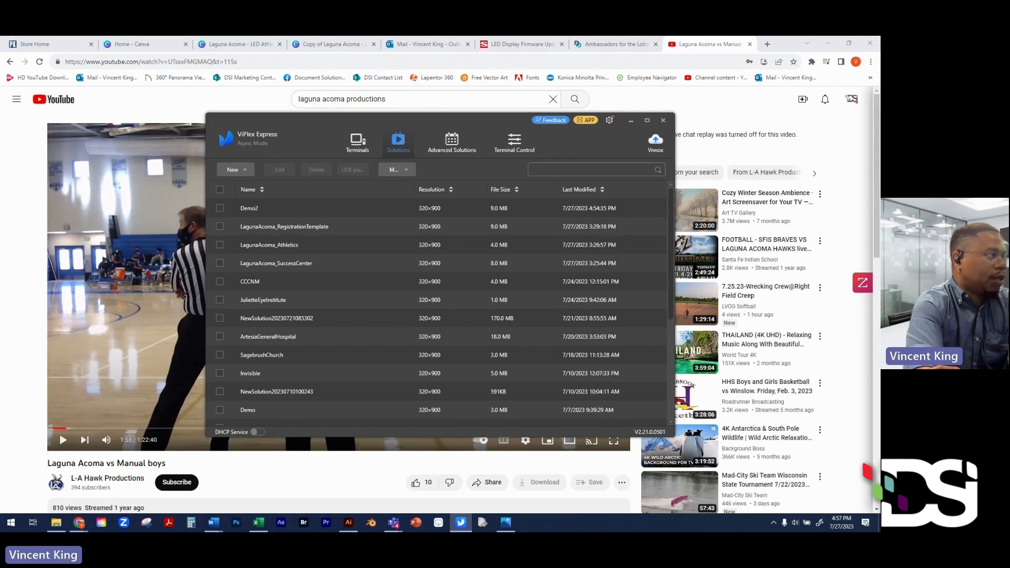
{"action": "left_click_drag", "start_coordinate": [1, 158], "coordinate": [527, 36]}
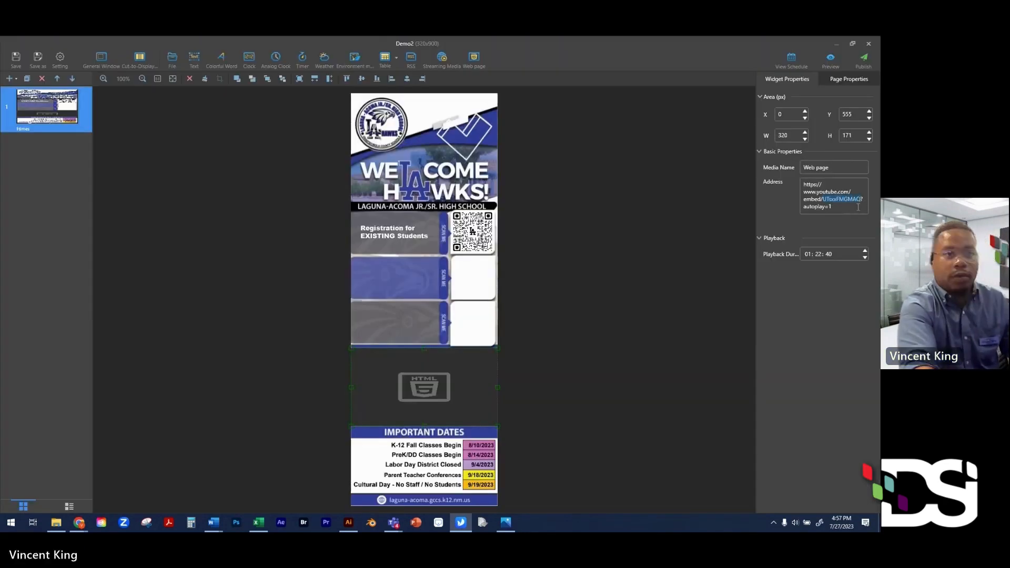
{"action": "left_click", "coordinate": [825, 199]}
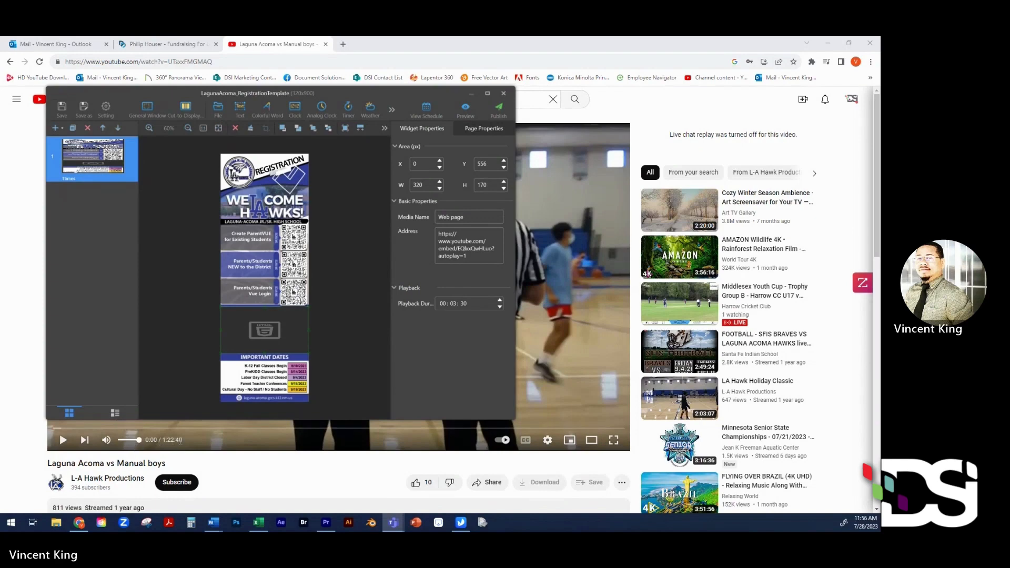
- Check the YouTube video's total length in the player and return to the Demo2 solution in ViPlex Express
{"action": "left_click_drag", "start_coordinate": [182, 440], "coordinate": [161, 440]}
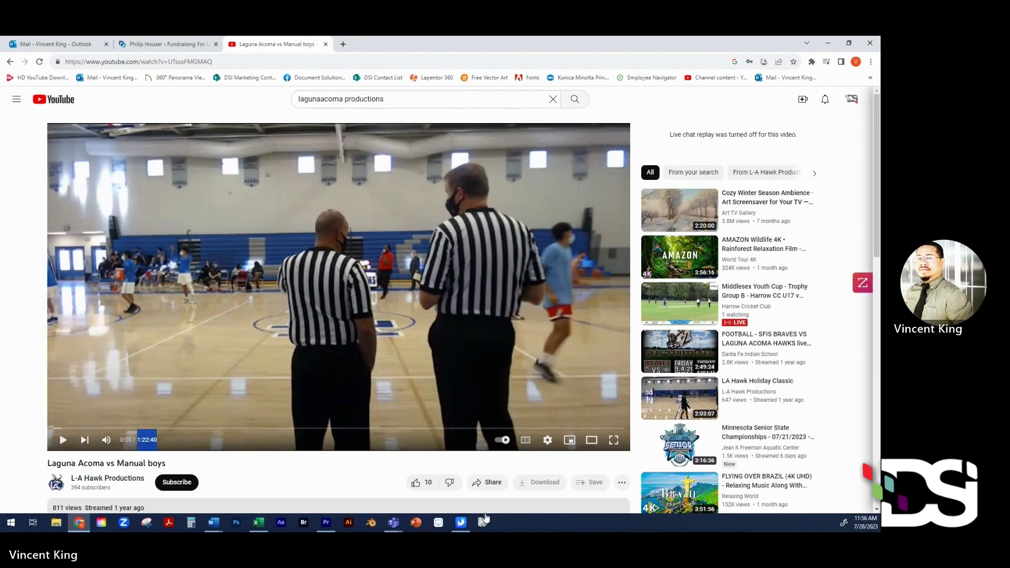
{"action": "left_click", "coordinate": [460, 523]}
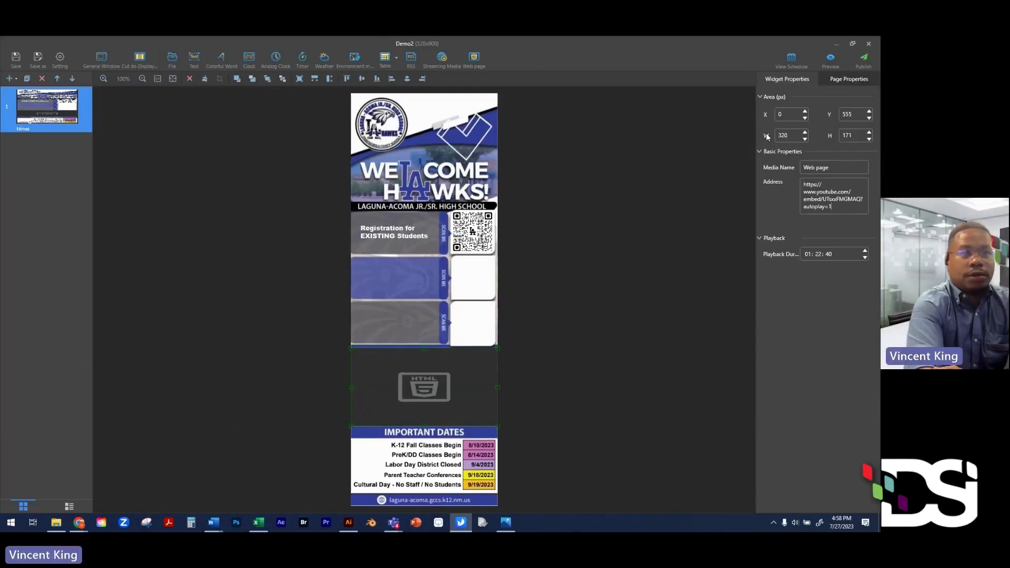
- Publish the Demo2 solution to the 320×900 Taurus terminal
{"action": "left_click", "coordinate": [864, 63]}
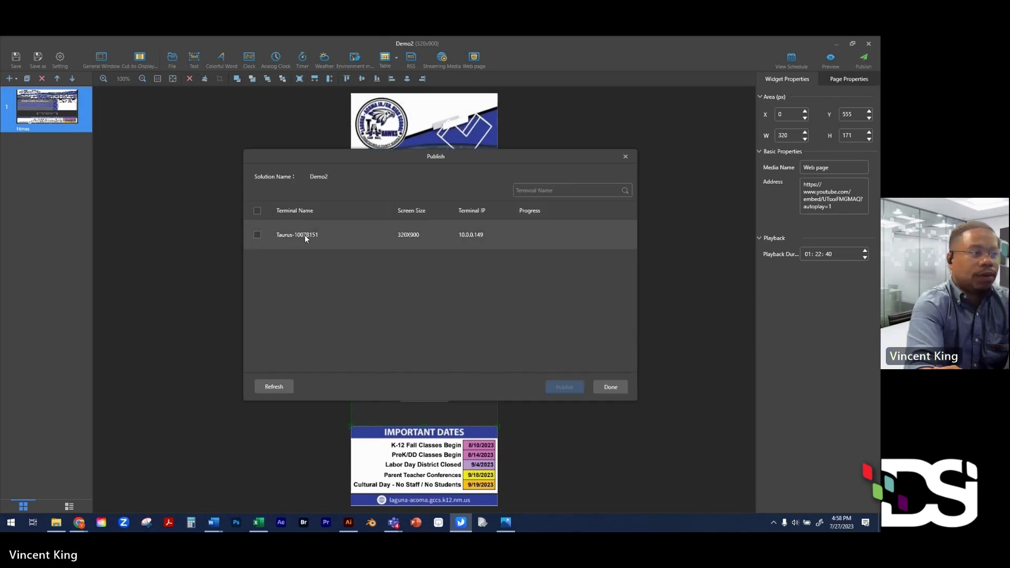
{"action": "left_click", "coordinate": [333, 235]}
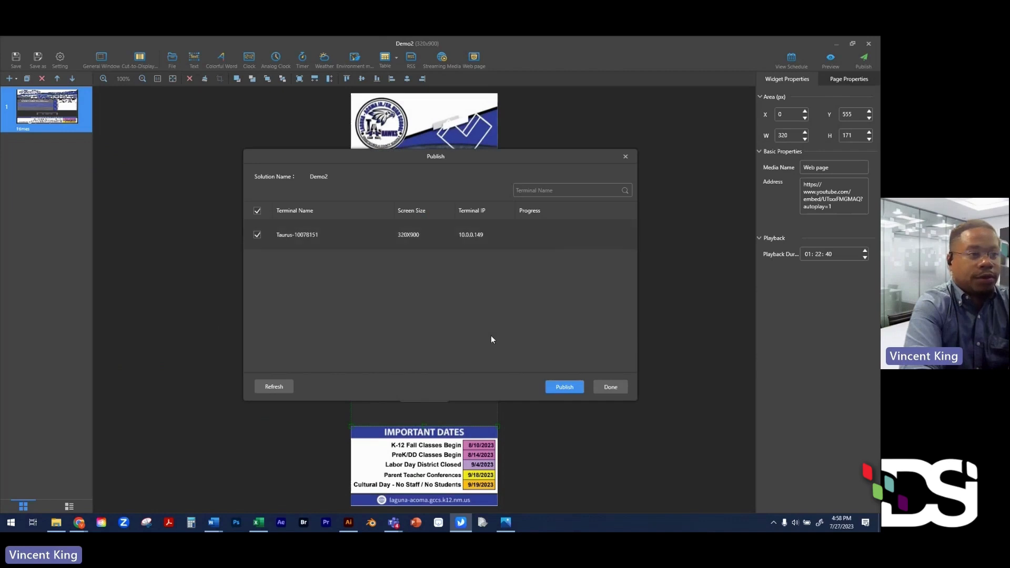
{"action": "left_click", "coordinate": [566, 386]}
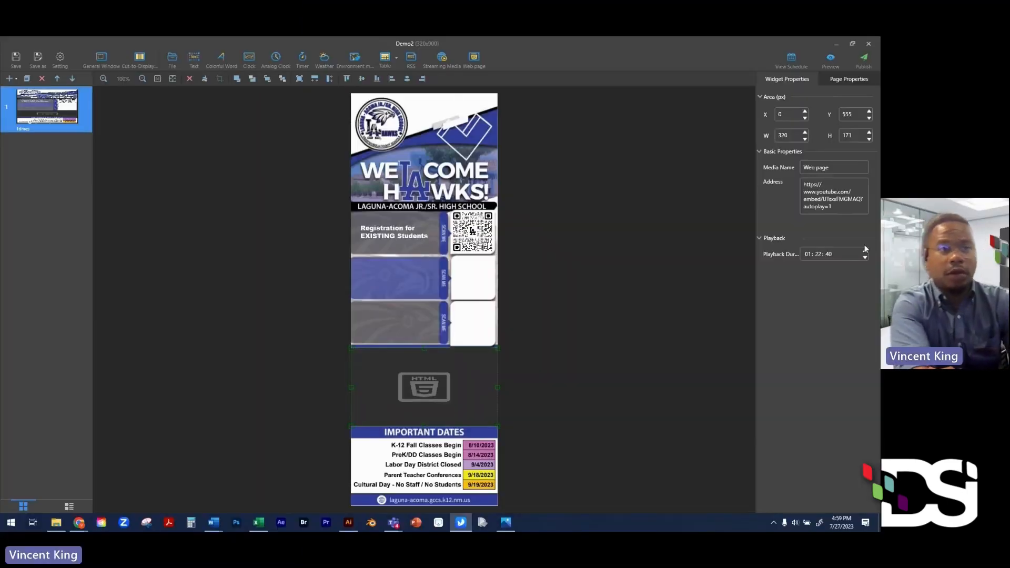
- Select the whole embed address of the web page widget
{"action": "left_click_drag", "start_coordinate": [837, 208], "coordinate": [804, 186]}
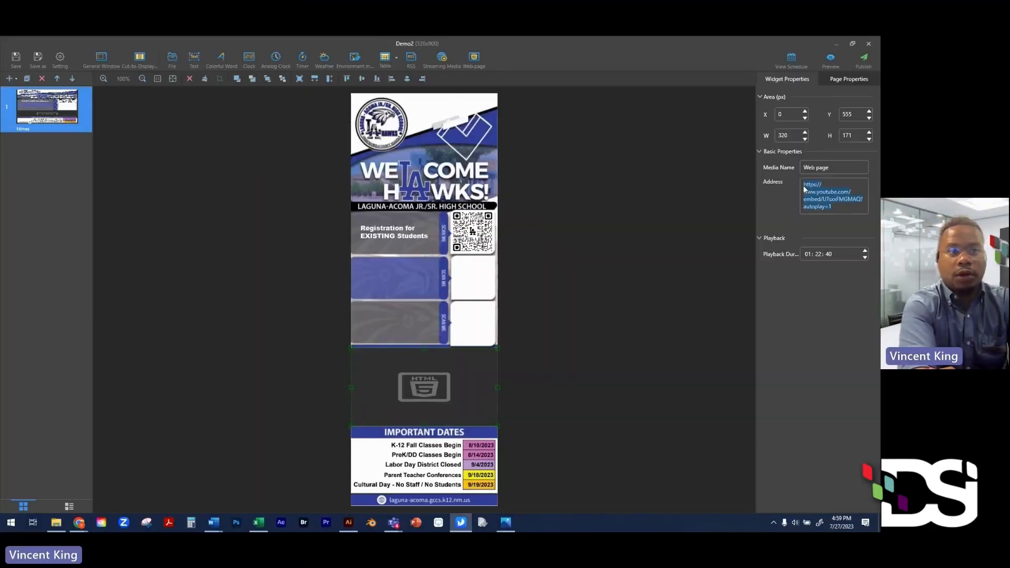